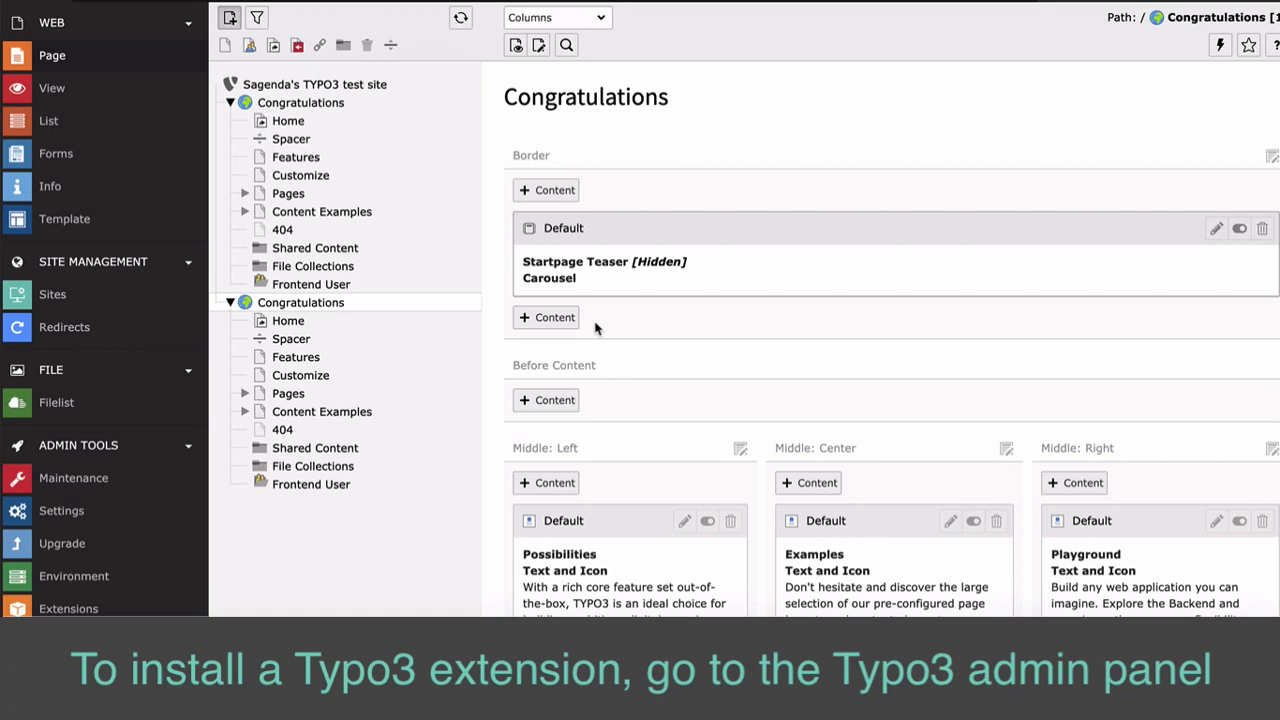
Search the extension repository for 'sagenda' and install the Sagenda Calendar Typo3 extension
{"action": "left_click", "coordinate": [79, 608]}
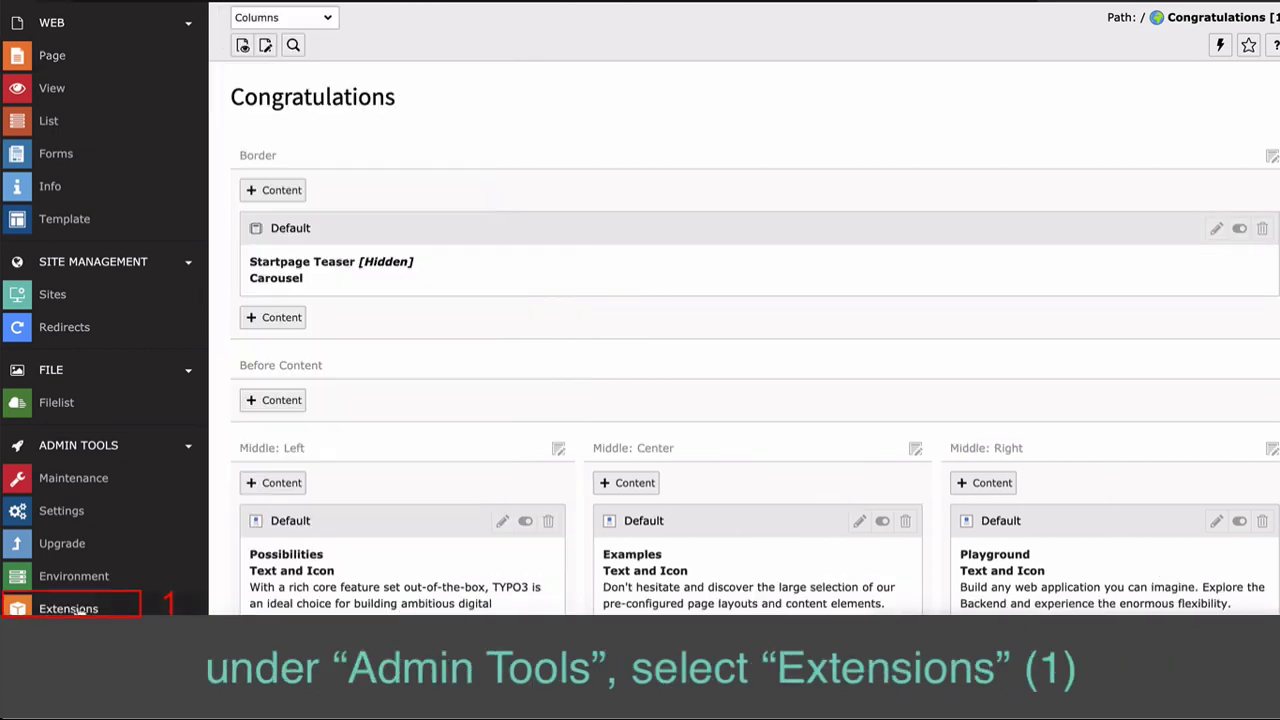
{"action": "left_click", "coordinate": [279, 18]}
{"action": "left_click", "coordinate": [288, 31]}
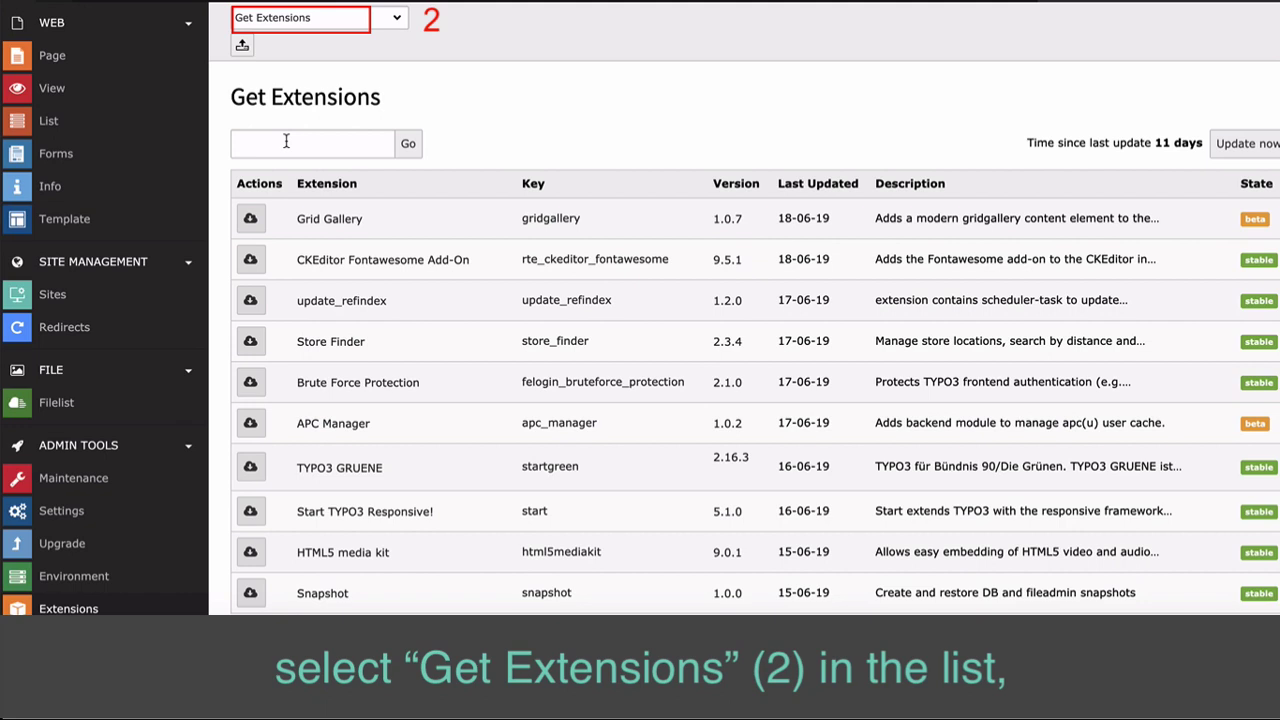
{"action": "left_click", "coordinate": [286, 143]}
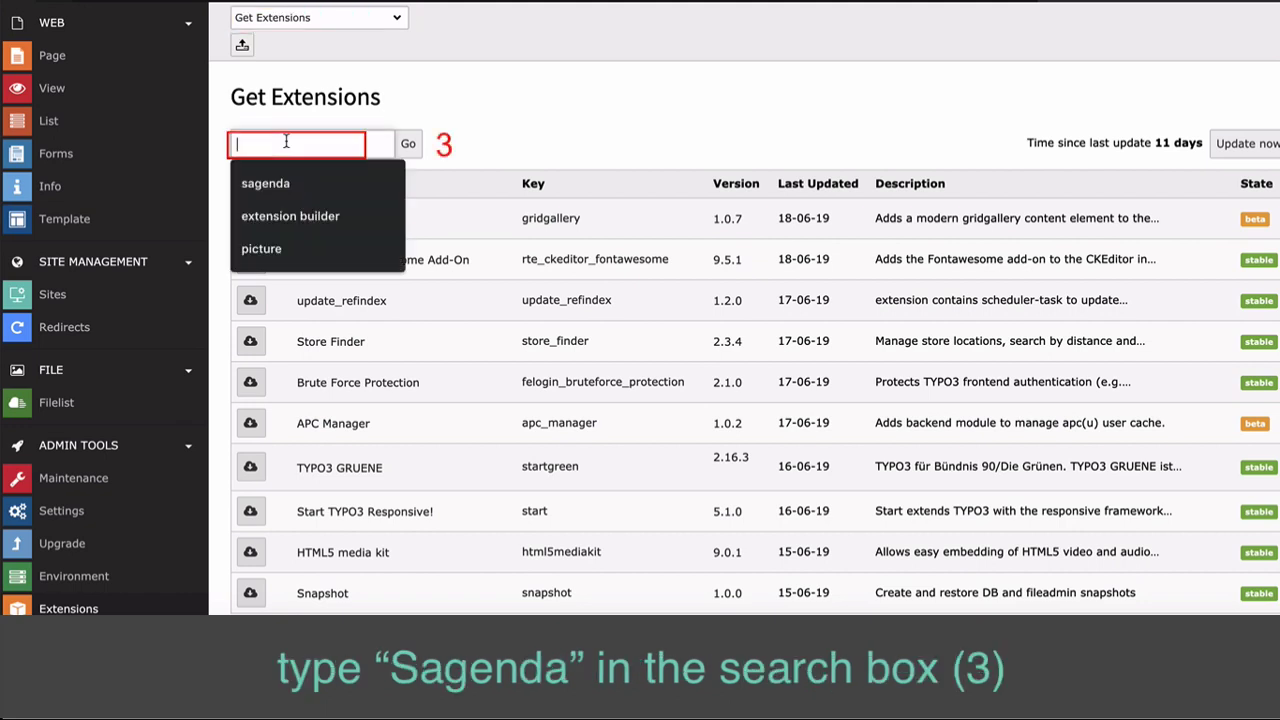
{"action": "left_click", "coordinate": [286, 183]}
{"action": "left_click", "coordinate": [409, 150]}
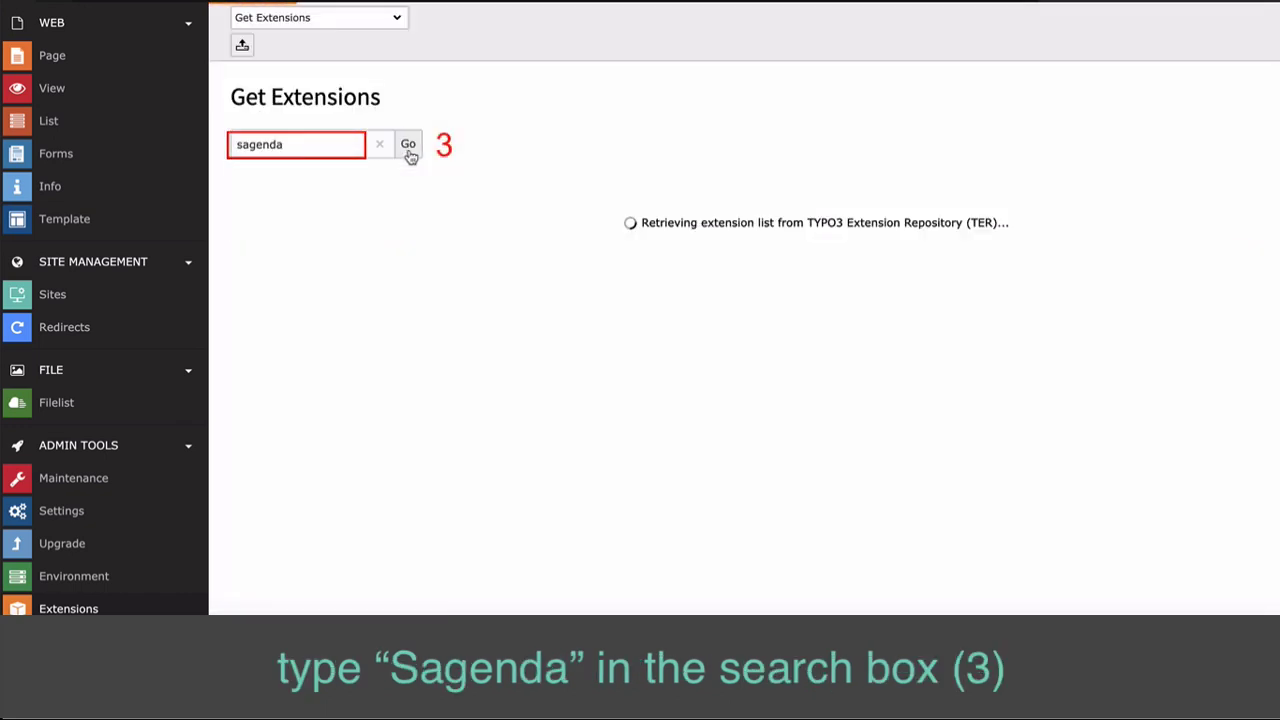
{"action": "left_click", "coordinate": [252, 220]}
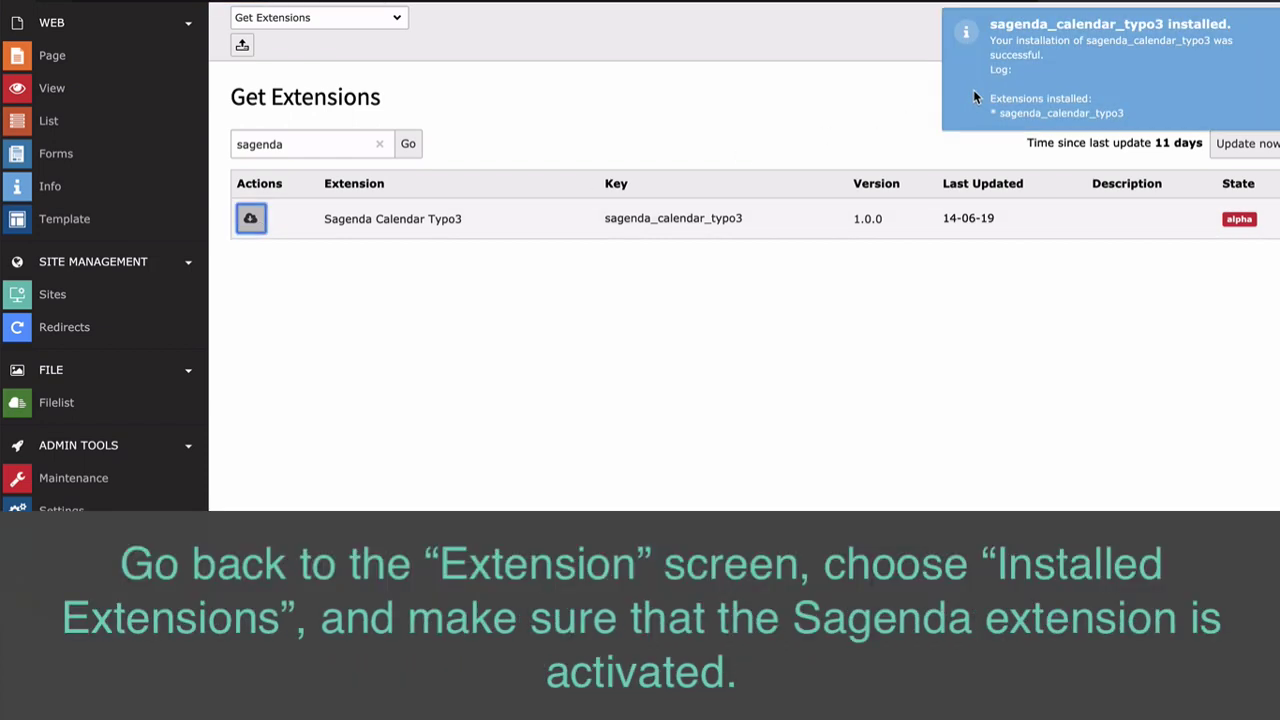
Return to the Installed Extensions list and scroll through it to confirm Sagenda Calendar is there
{"action": "left_click", "coordinate": [396, 20]}
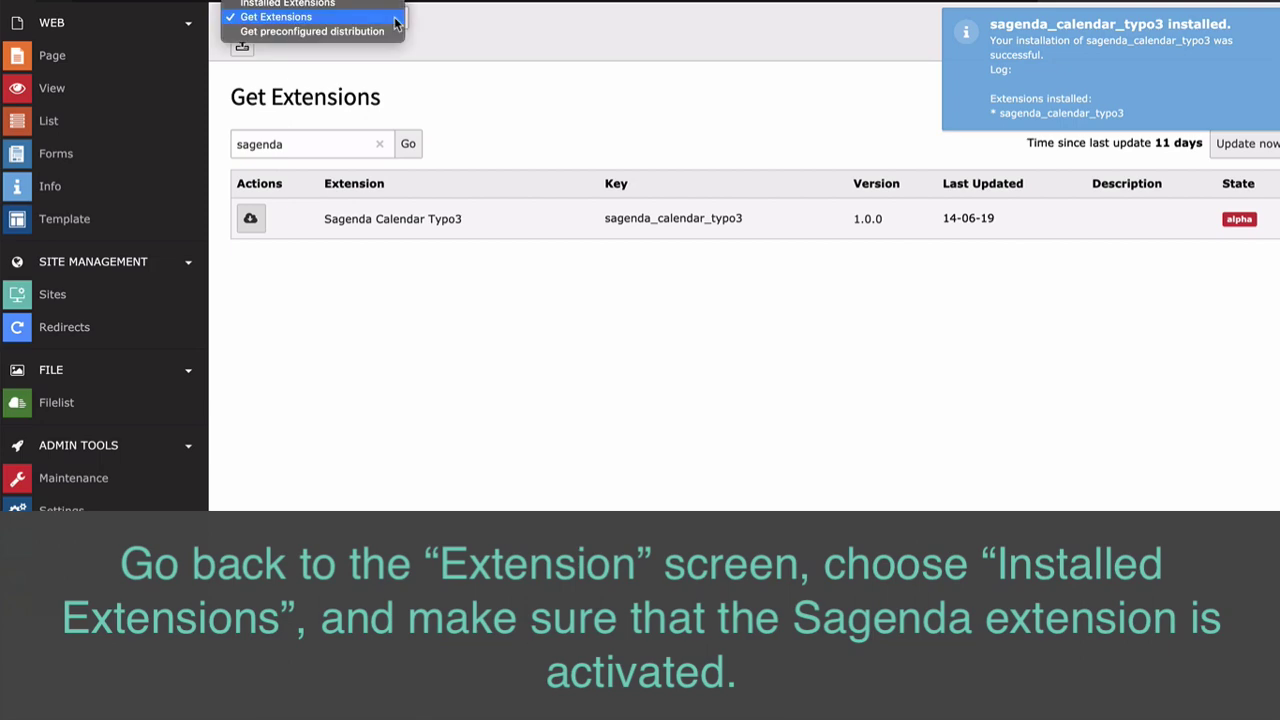
{"action": "left_click", "coordinate": [387, 4]}
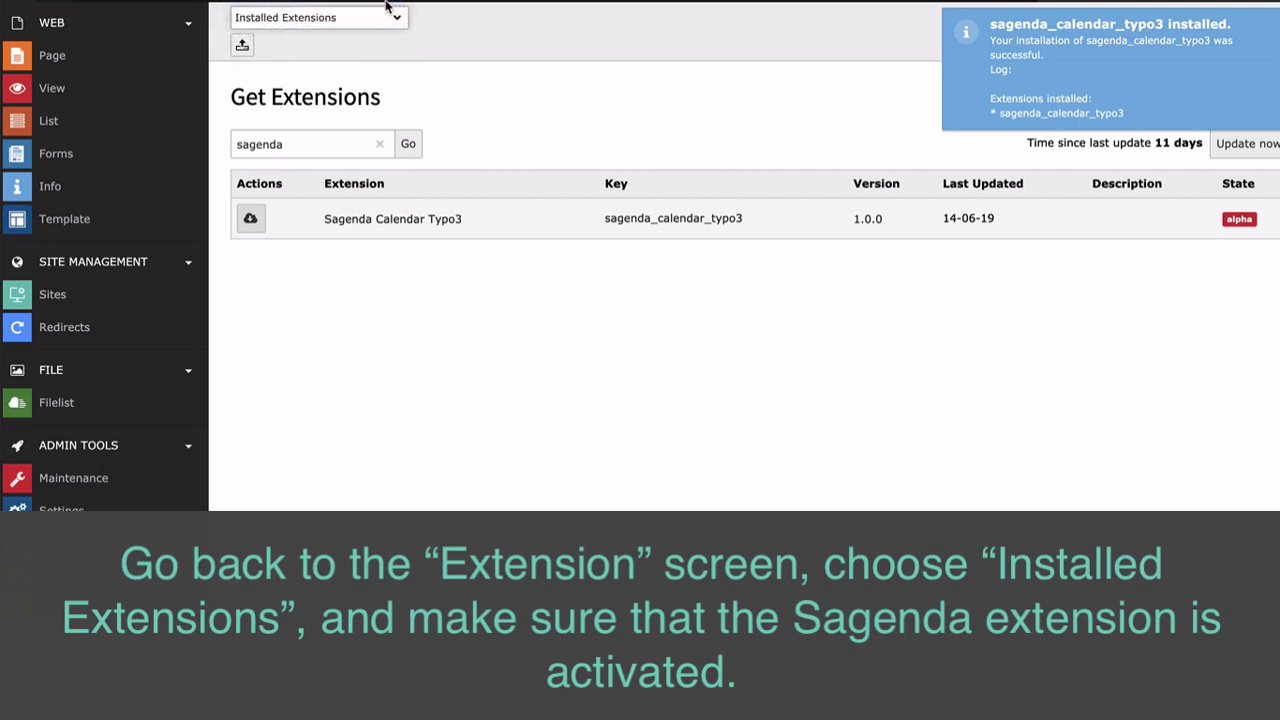
{"action": "scroll", "coordinate": [456, 260], "scroll_direction": "down", "scroll_amount": 3}
{"action": "scroll", "coordinate": [456, 260], "scroll_direction": "down", "scroll_amount": 4}
{"action": "scroll", "coordinate": [456, 260], "scroll_direction": "down", "scroll_amount": 1}
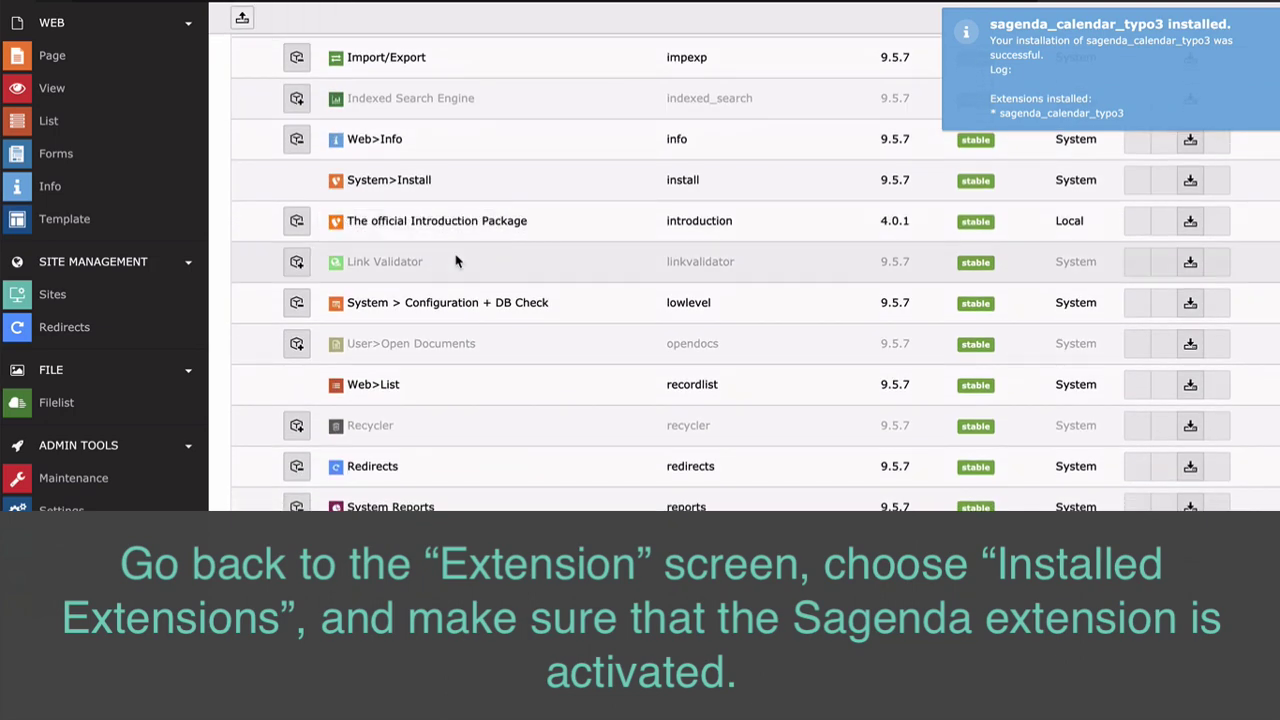
{"action": "scroll", "coordinate": [456, 260], "scroll_direction": "down", "scroll_amount": 2}
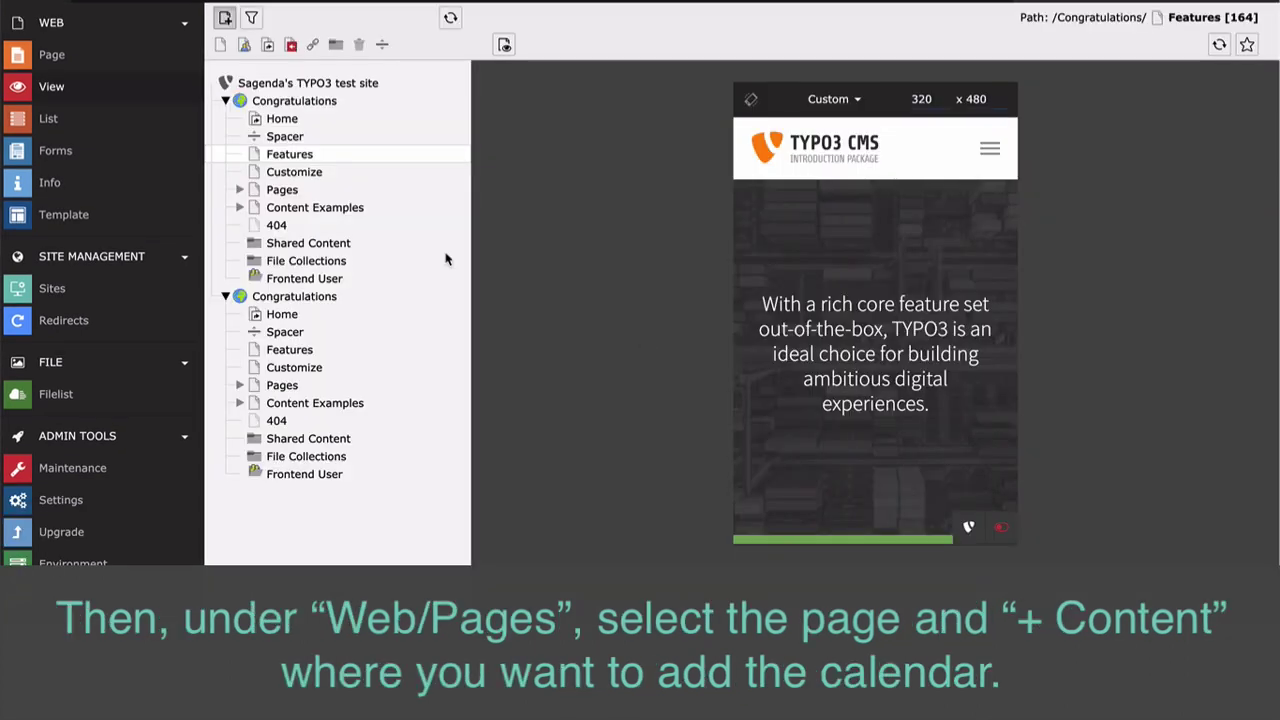
On the Features page, add new Normal-column content of the plugin type Sagenda Calendar
{"action": "left_click", "coordinate": [70, 55]}
{"action": "left_click", "coordinate": [300, 155]}
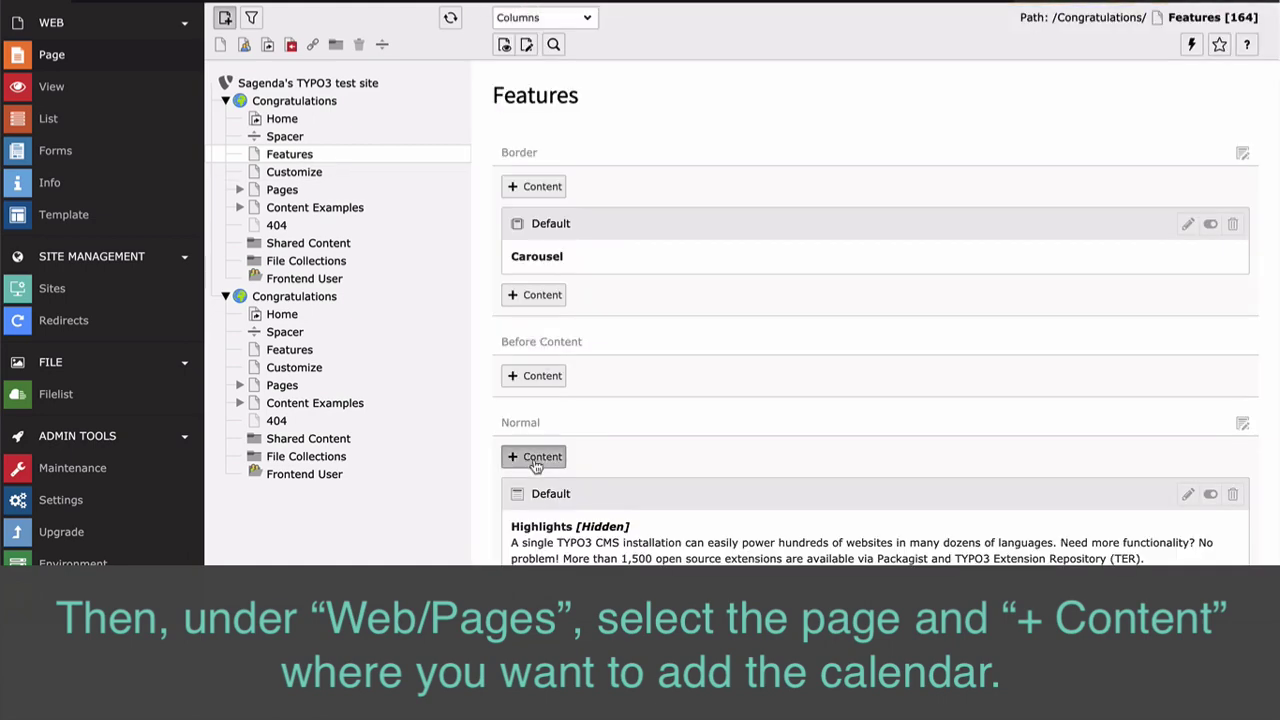
{"action": "left_click", "coordinate": [536, 458]}
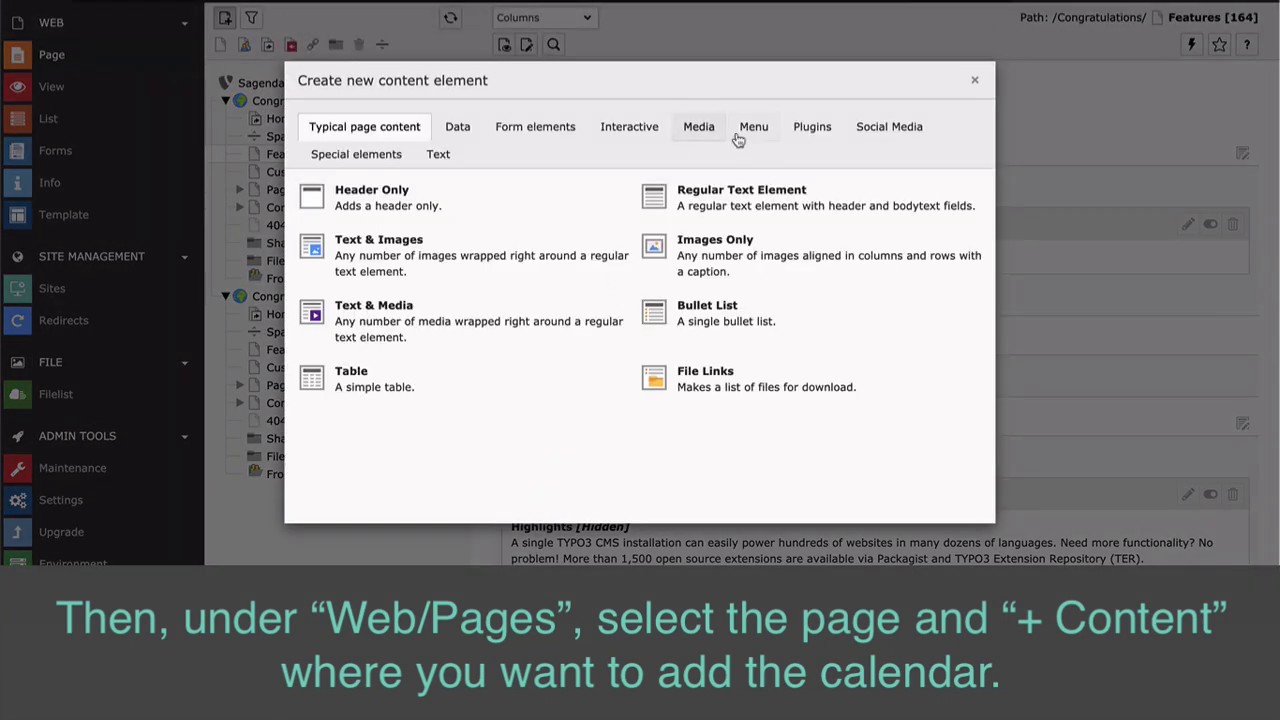
{"action": "left_click", "coordinate": [801, 137]}
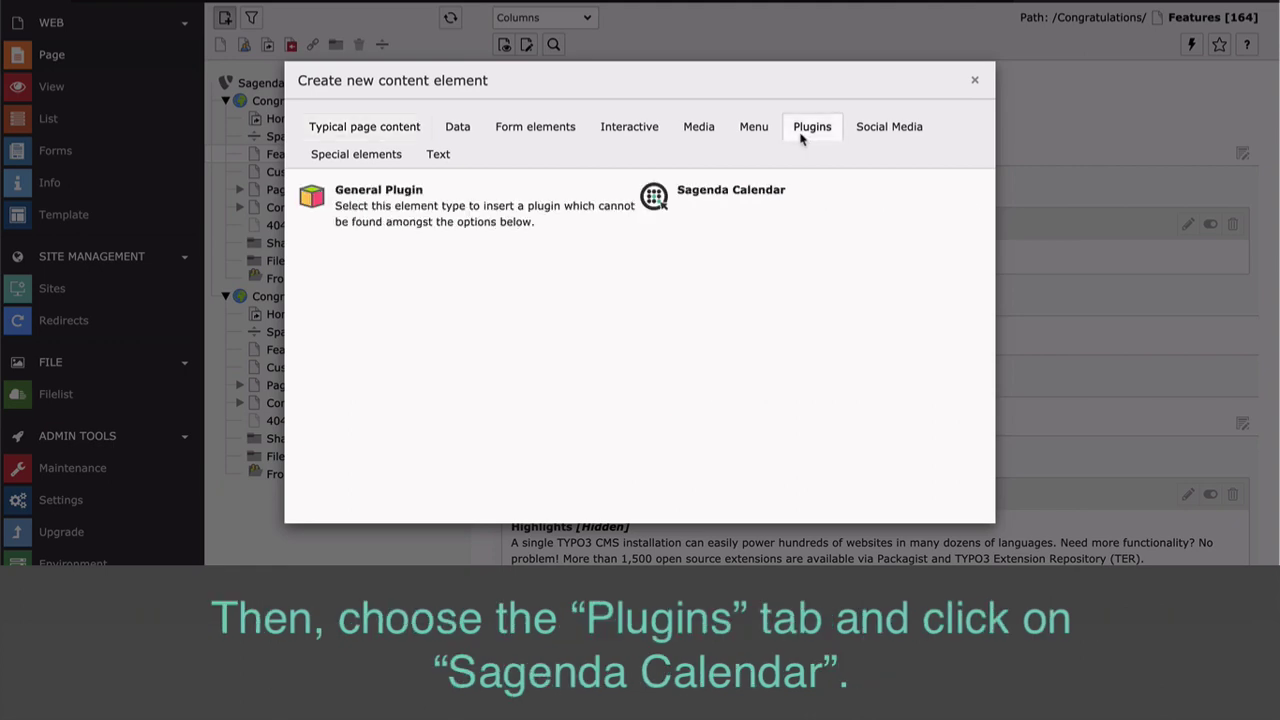
{"action": "left_click", "coordinate": [728, 193]}
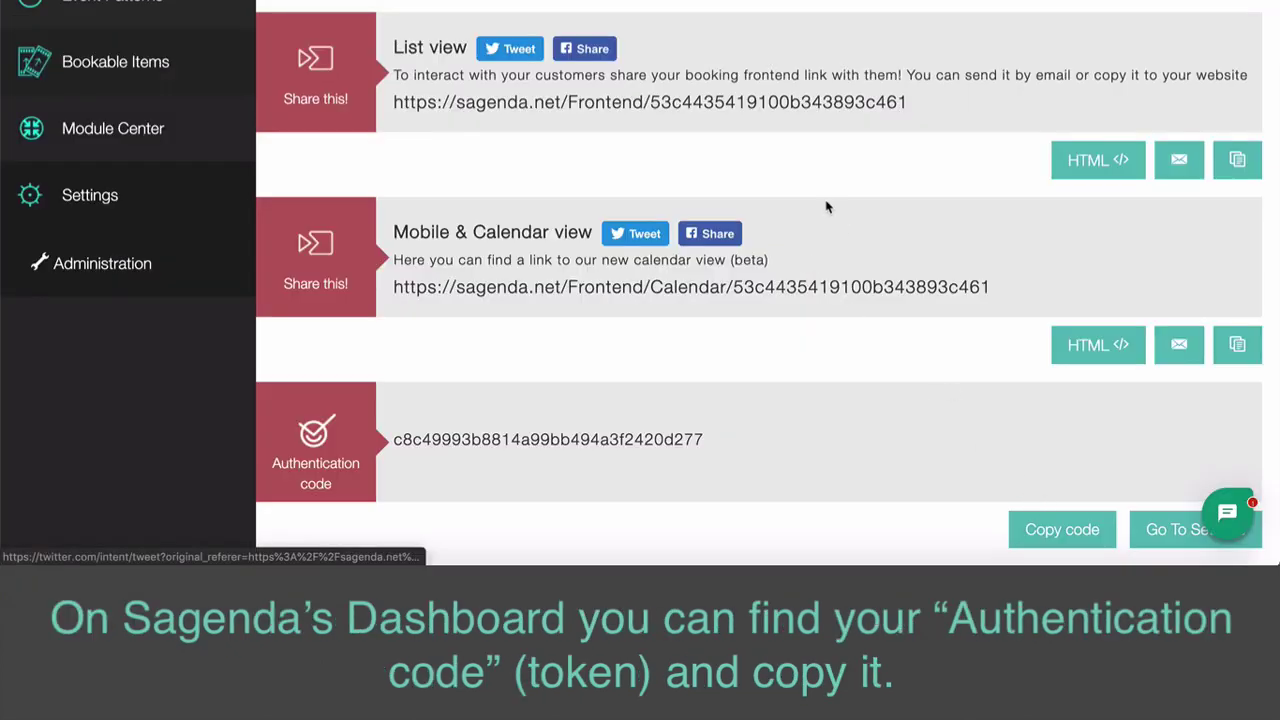
Find the authentication code on the Sagenda dashboard, then show the TYPO3 calendar plugin's options
{"action": "scroll", "coordinate": [826, 207], "scroll_direction": "up", "scroll_amount": 2}
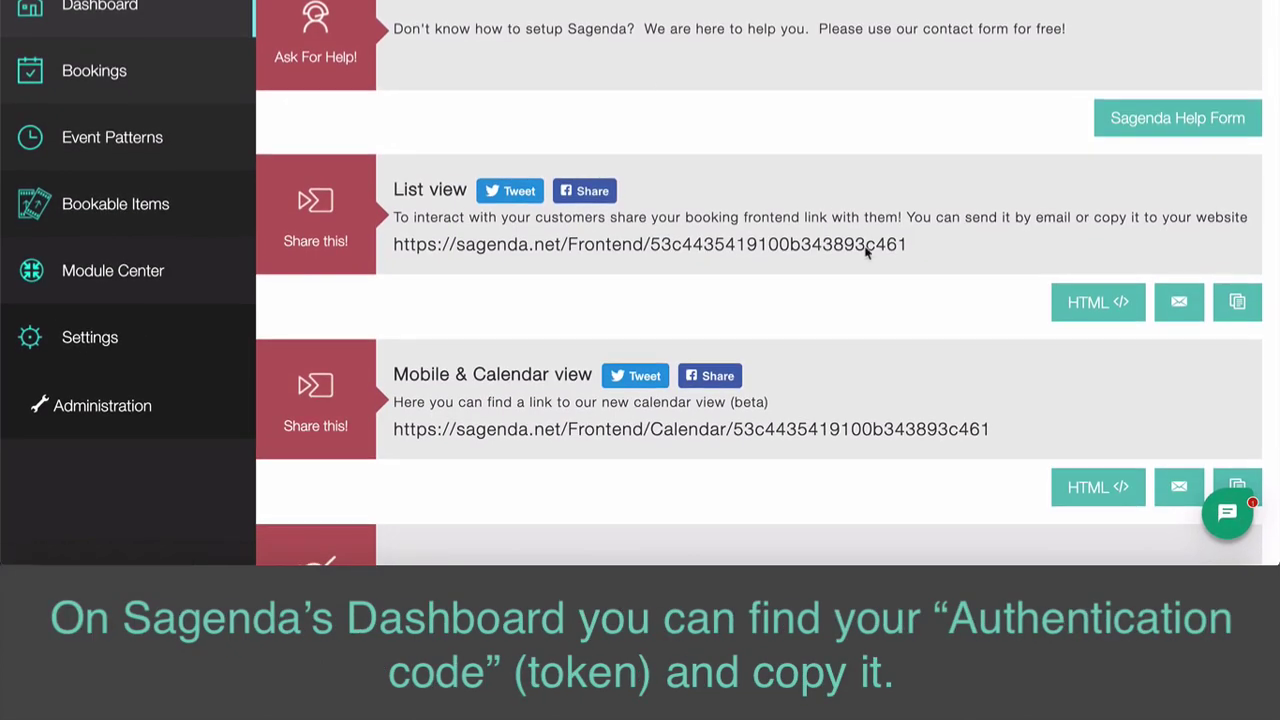
{"action": "scroll", "coordinate": [866, 250], "scroll_direction": "down", "scroll_amount": 2}
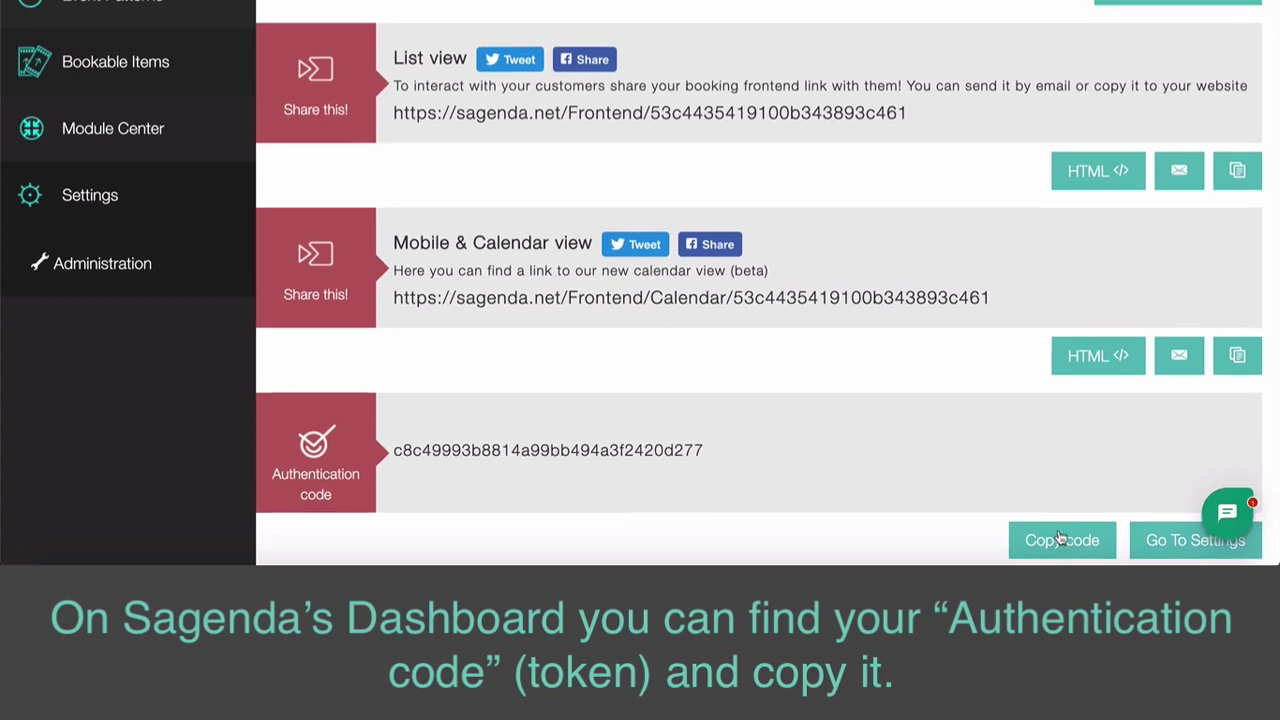
{"action": "scroll", "coordinate": [1060, 536], "scroll_direction": "up", "scroll_amount": 1}
{"action": "scroll", "coordinate": [1060, 536], "scroll_direction": "down", "scroll_amount": 1}
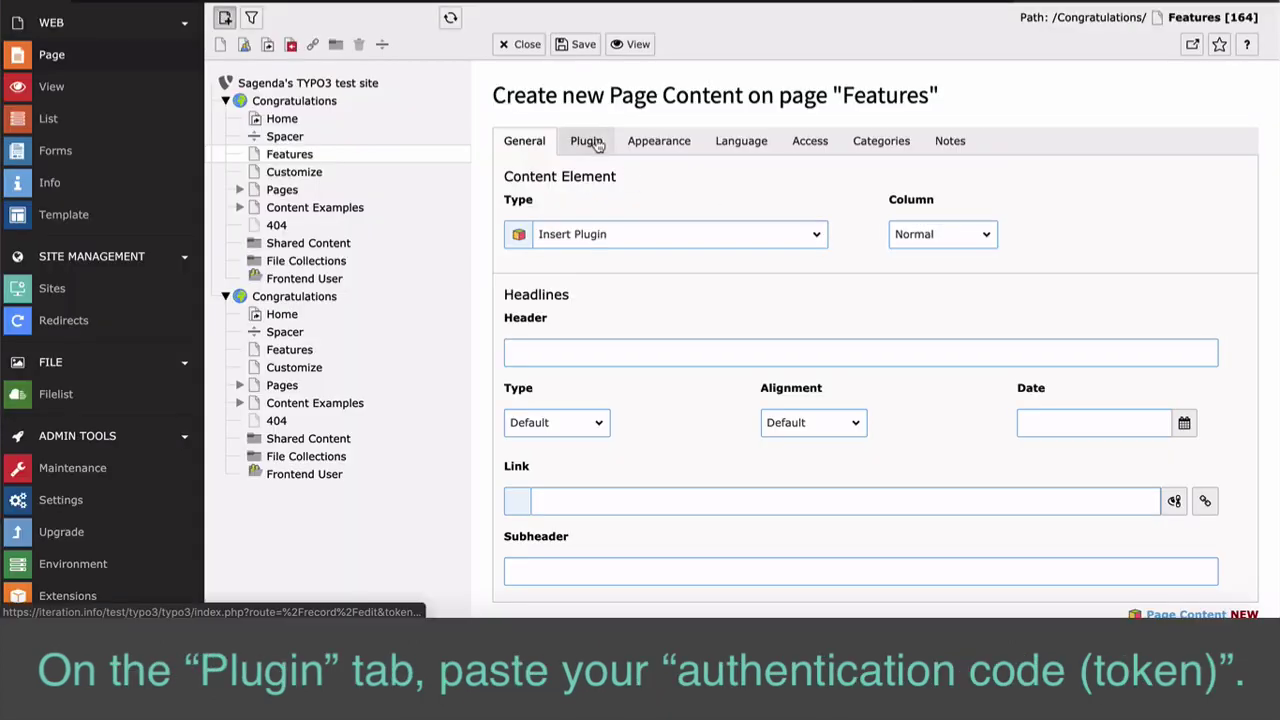
{"action": "left_click", "coordinate": [597, 145]}
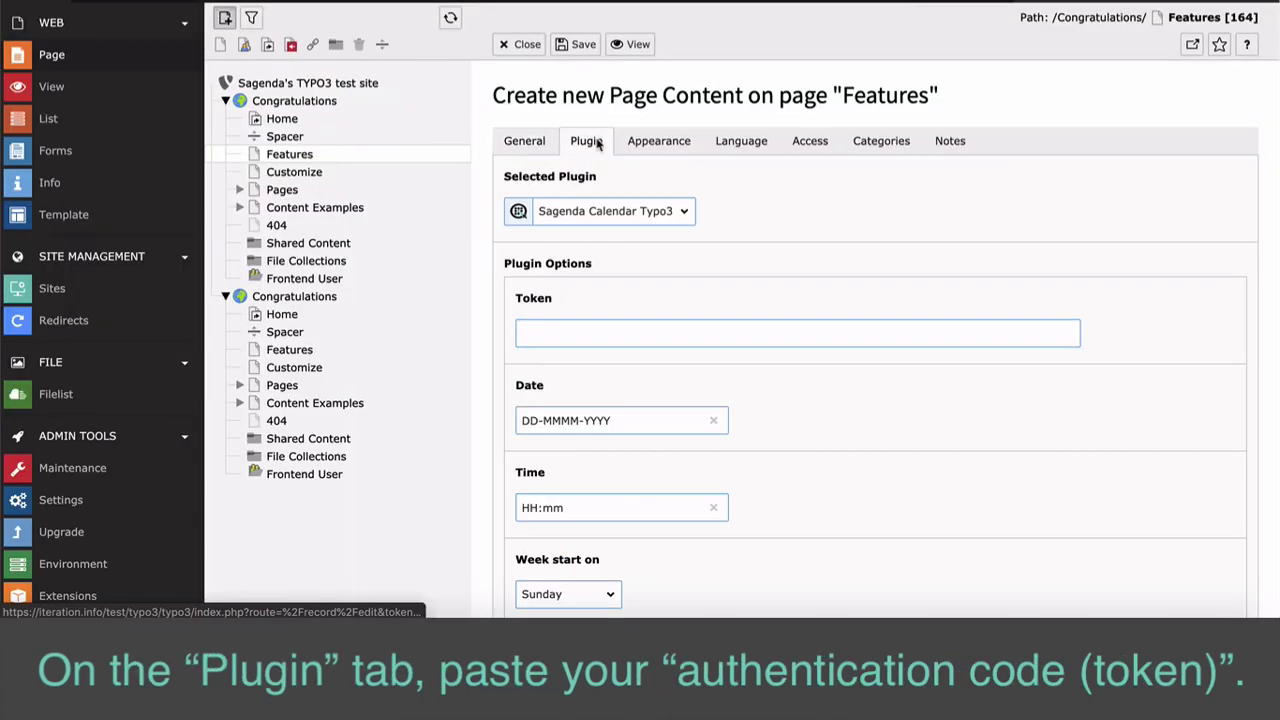
Put the cursor in the plugin's Token field, ready to paste the Sagenda token
{"action": "left_click", "coordinate": [629, 325]}
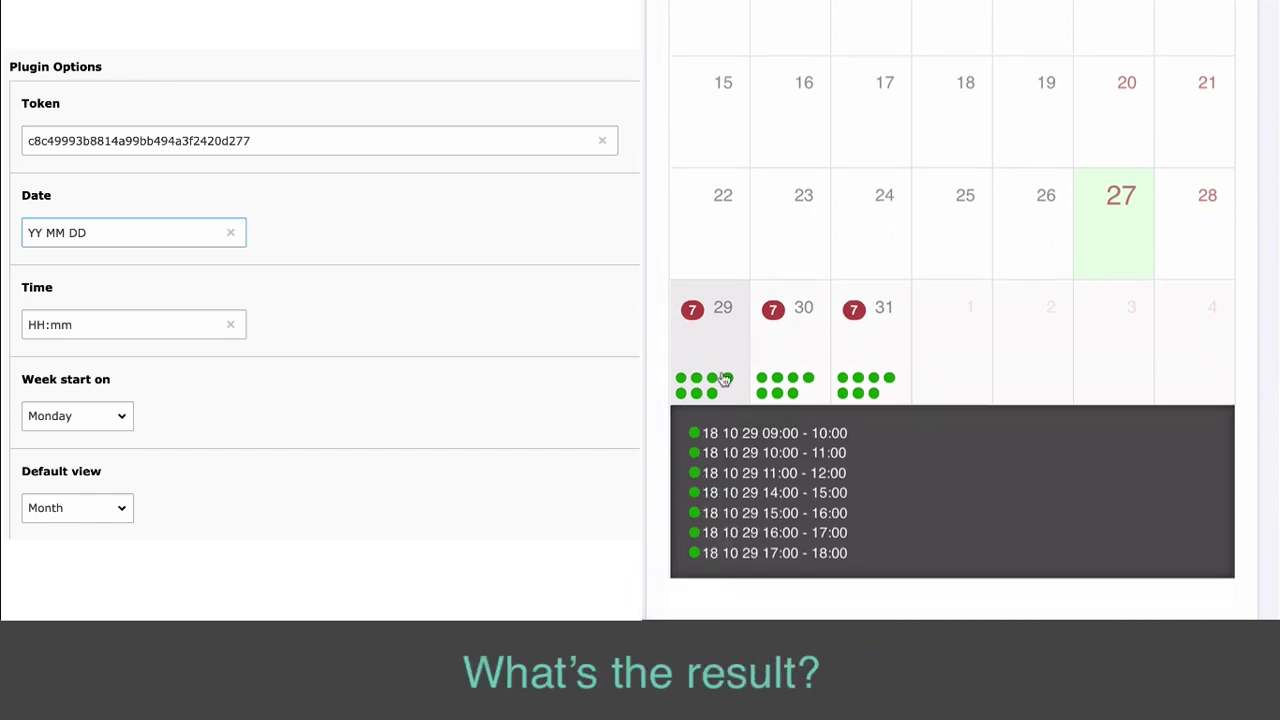
Scroll through the calendar preview and show the time slots for the 29th
{"action": "scroll", "coordinate": [723, 372], "scroll_direction": "down", "scroll_amount": 1}
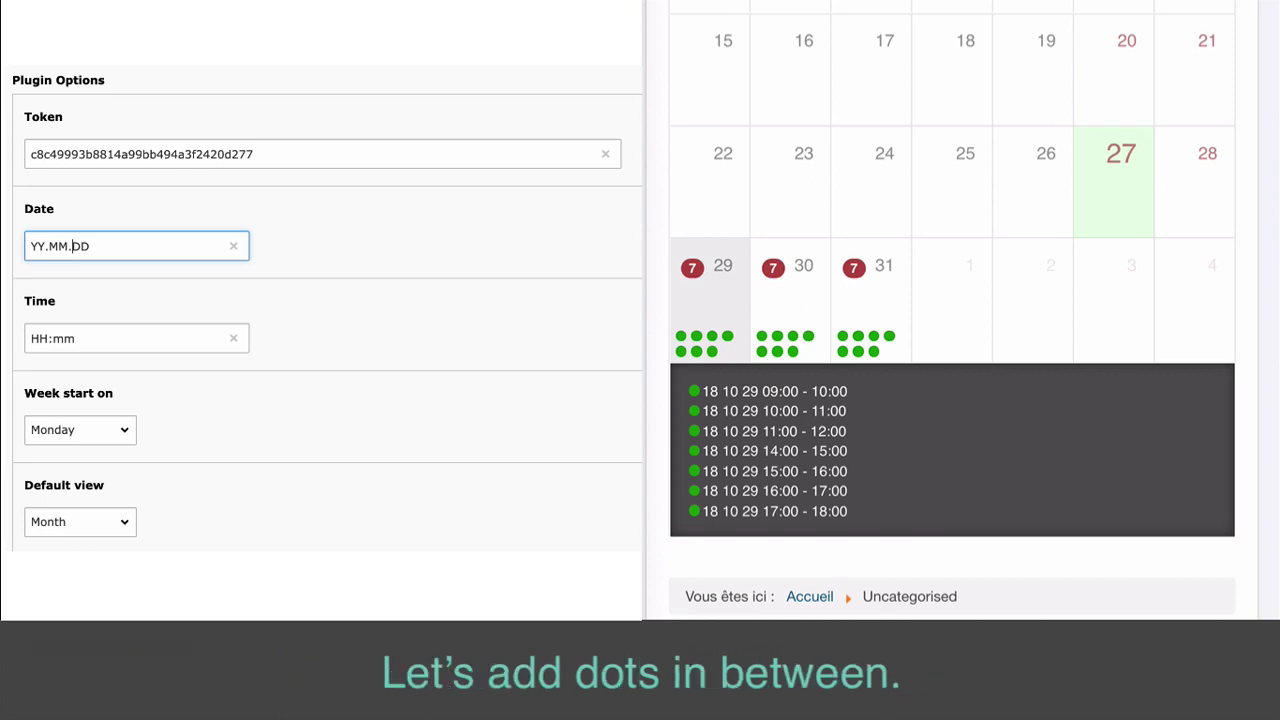
{"action": "scroll", "coordinate": [840, 134], "scroll_direction": "down", "scroll_amount": 1}
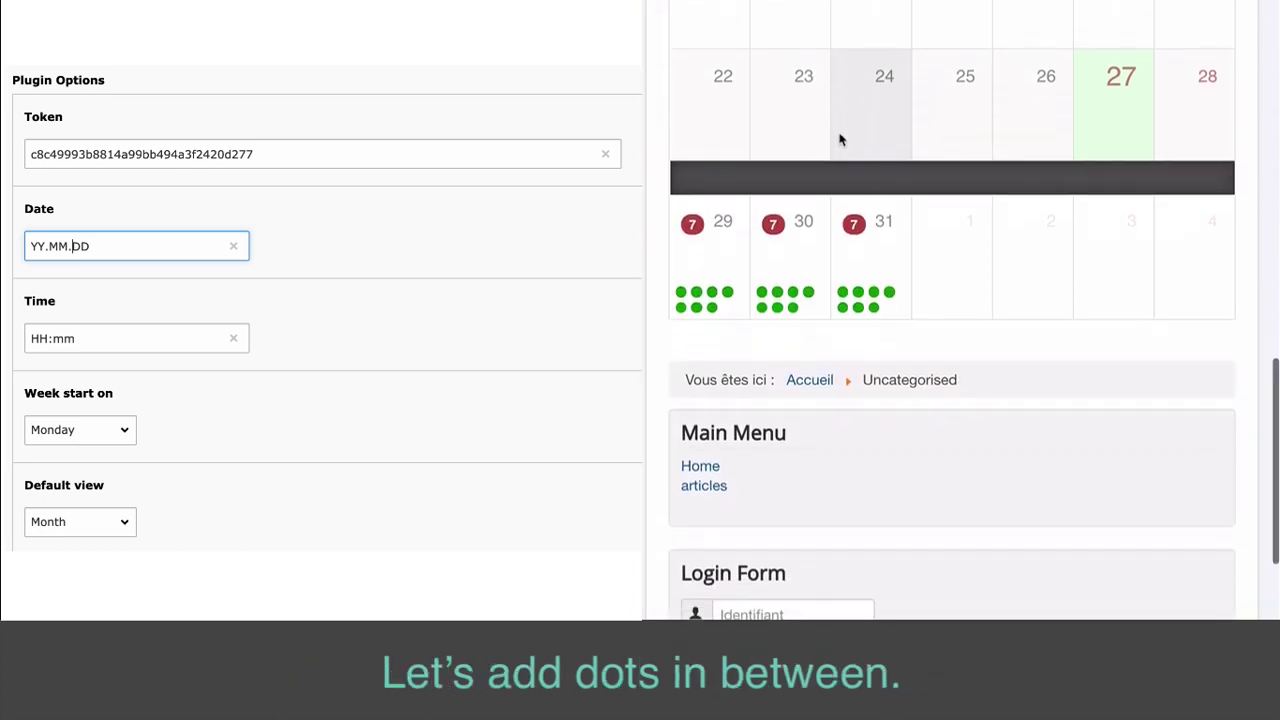
{"action": "left_click", "coordinate": [693, 215]}
{"action": "scroll", "coordinate": [700, 230], "scroll_direction": "down", "scroll_amount": 1}
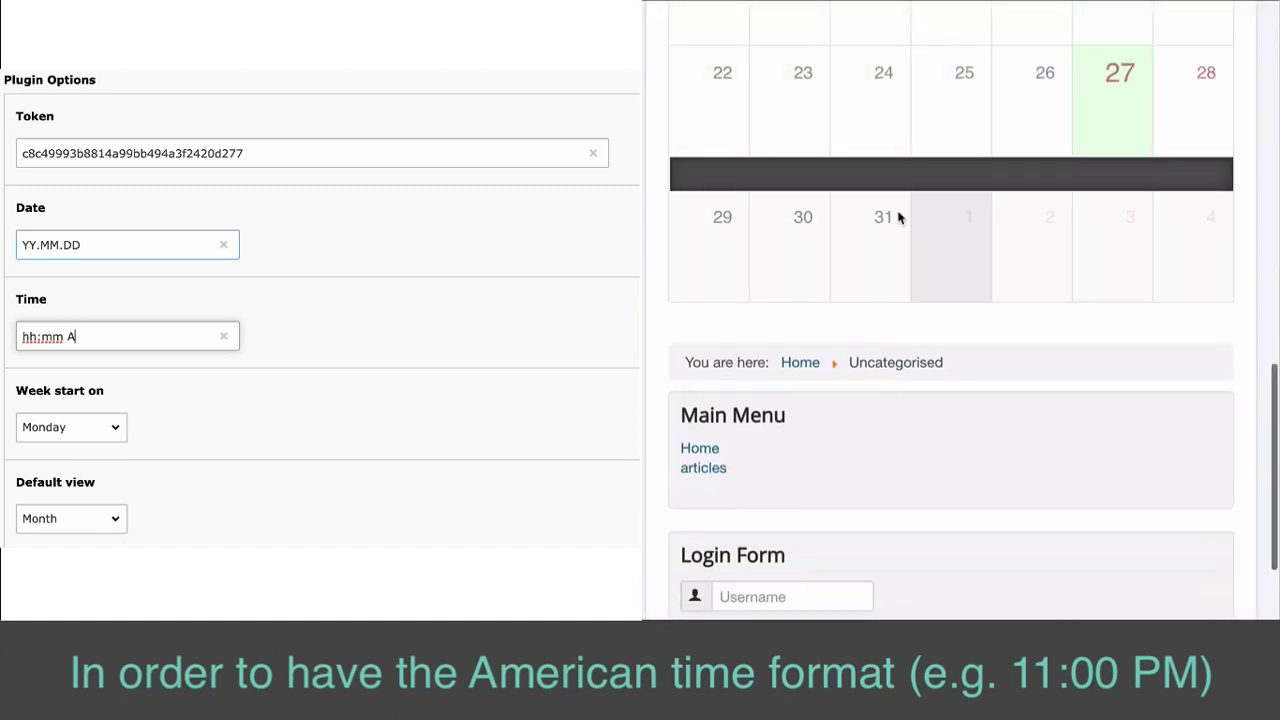
List the 29 October time slots in the calendar preview
{"action": "left_click", "coordinate": [732, 247]}
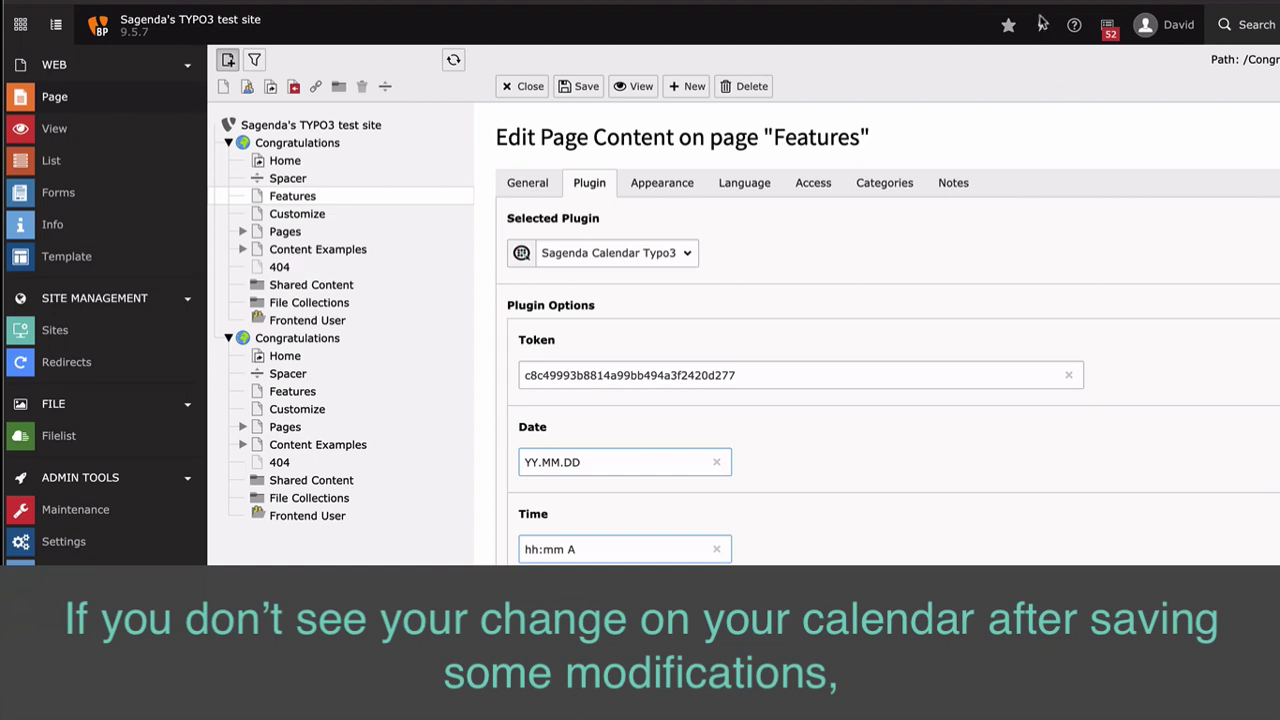
Flush all caches from the toolbar's cache menu
{"action": "left_click", "coordinate": [1042, 25]}
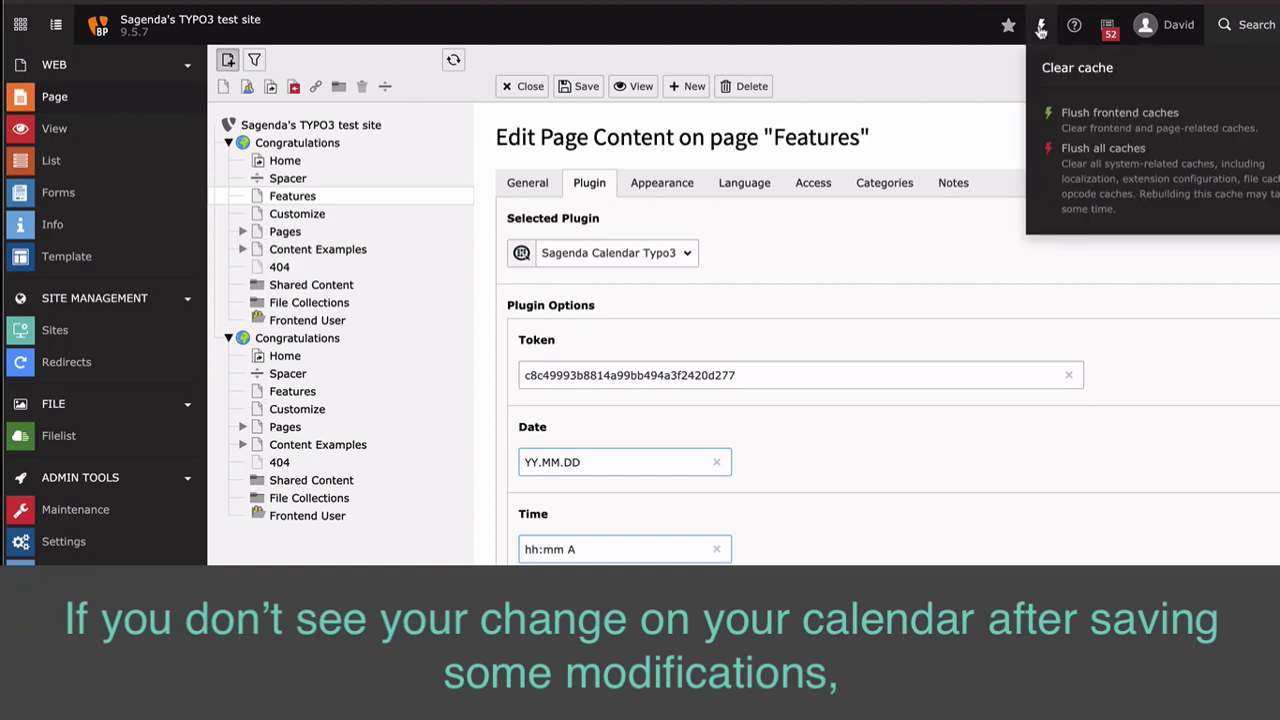
{"action": "left_click", "coordinate": [1075, 166]}
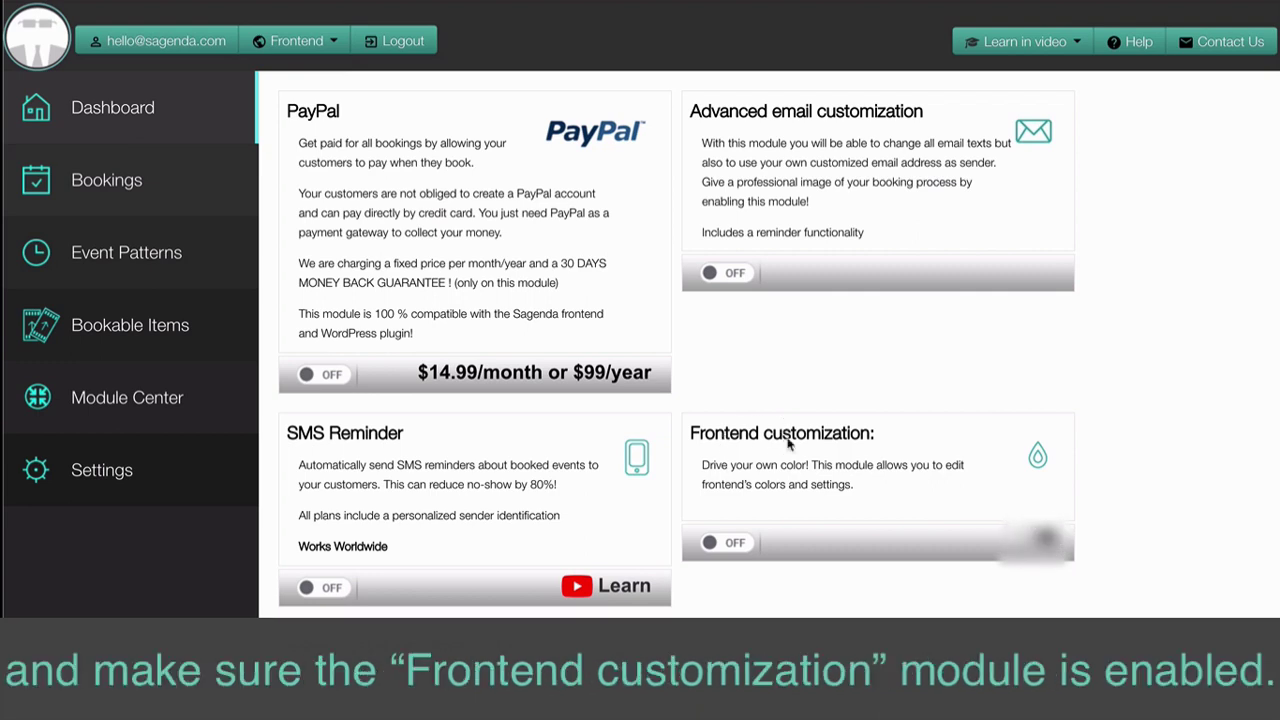
Switch the Frontend customization module toggle from OFF to ON
{"action": "left_click", "coordinate": [726, 546]}
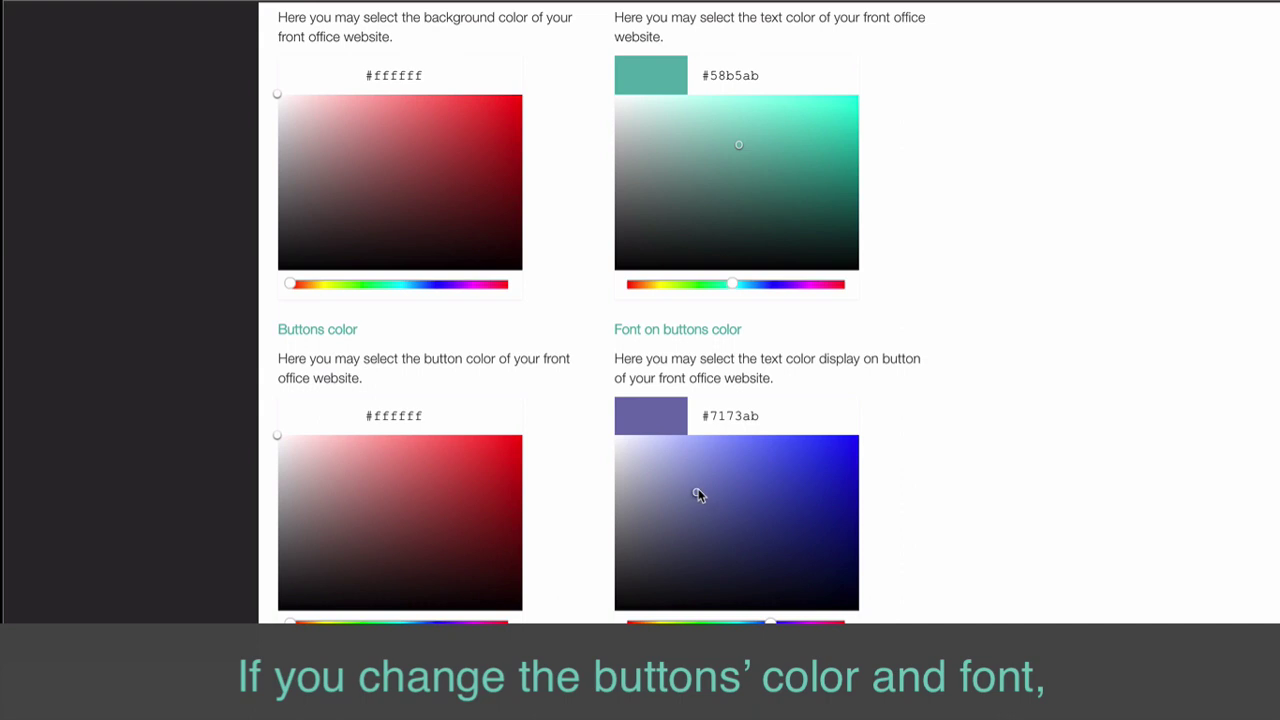
Make the button text #6e72d2 and the buttons light blue #98ddf0, then save
{"action": "left_click_drag", "start_coordinate": [740, 491], "coordinate": [729, 465]}
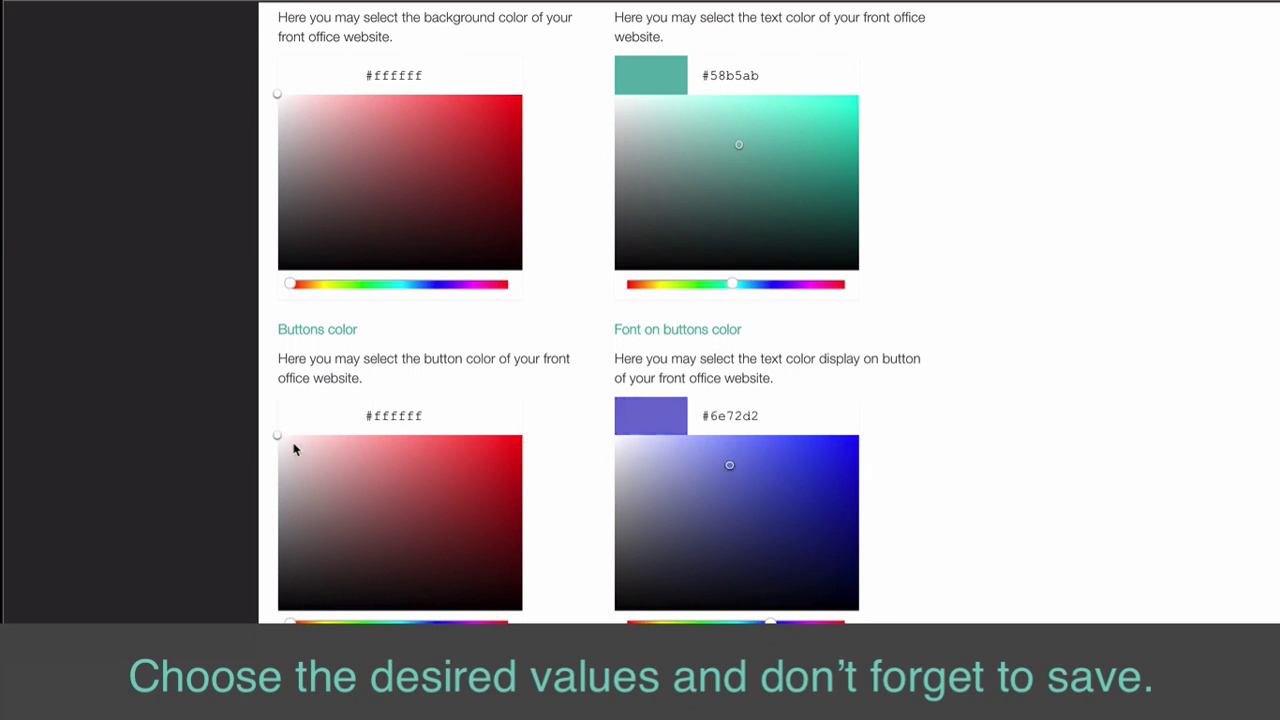
{"action": "left_click", "coordinate": [407, 621]}
{"action": "left_click_drag", "start_coordinate": [345, 448], "coordinate": [367, 444]}
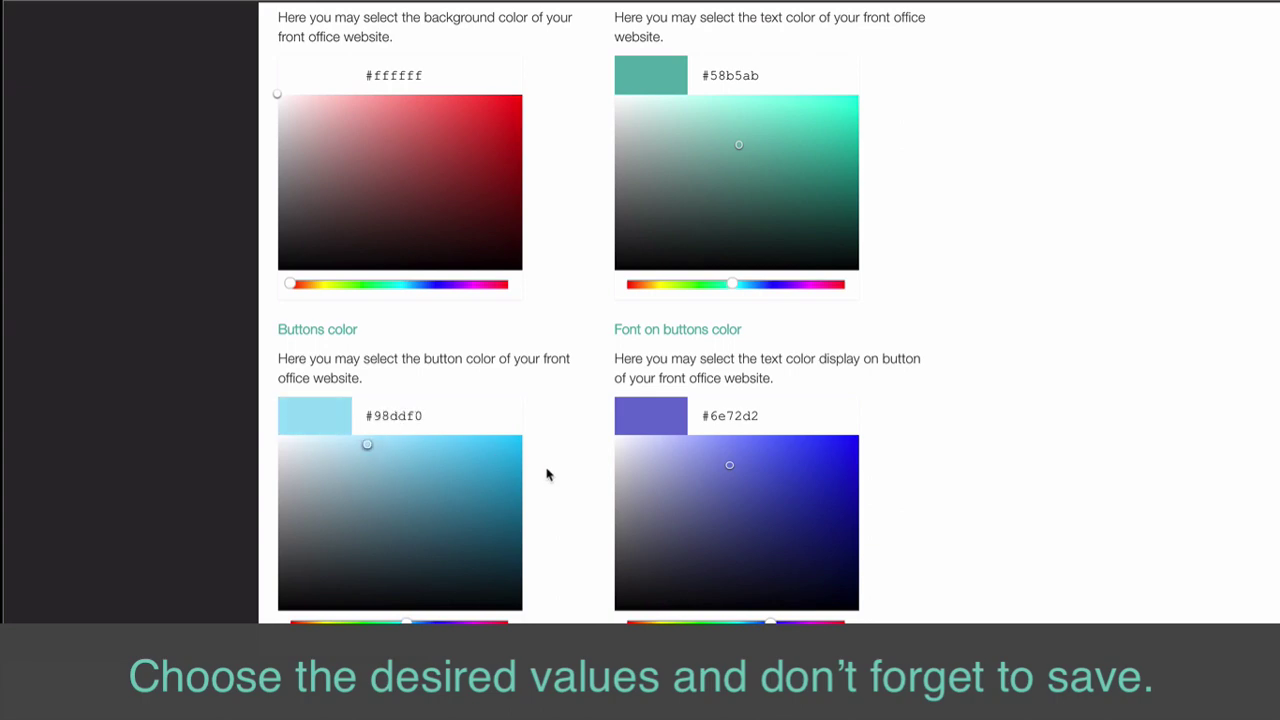
{"action": "scroll", "coordinate": [547, 472], "scroll_direction": "down", "scroll_amount": 15}
{"action": "left_click", "coordinate": [331, 84]}
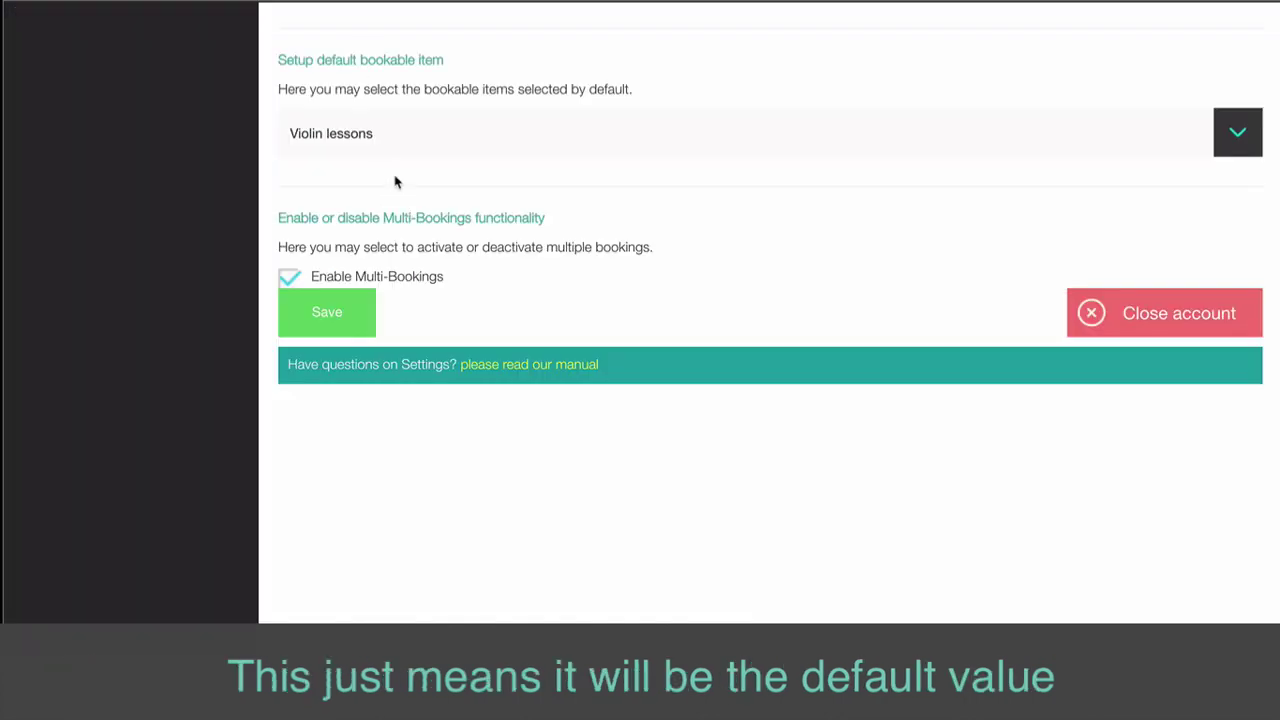
Choose Double bass in the default bookable item dropdown and save
{"action": "left_click", "coordinate": [386, 134]}
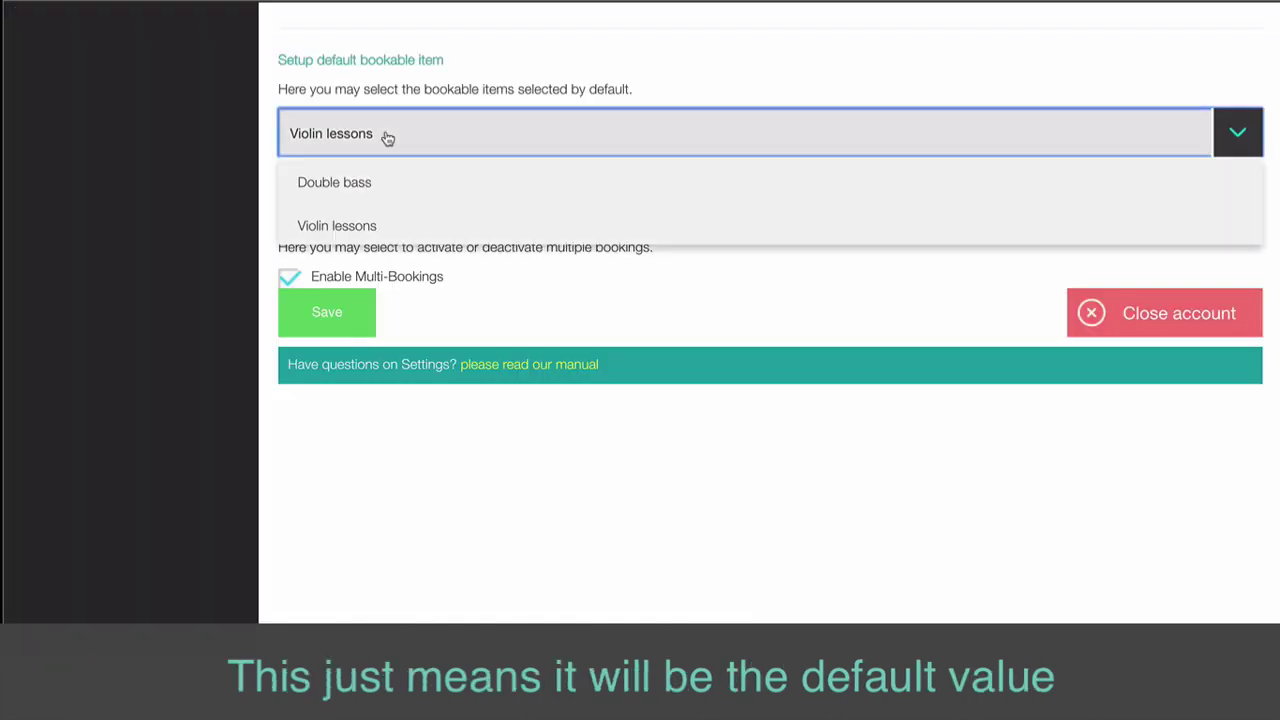
{"action": "left_click", "coordinate": [371, 190]}
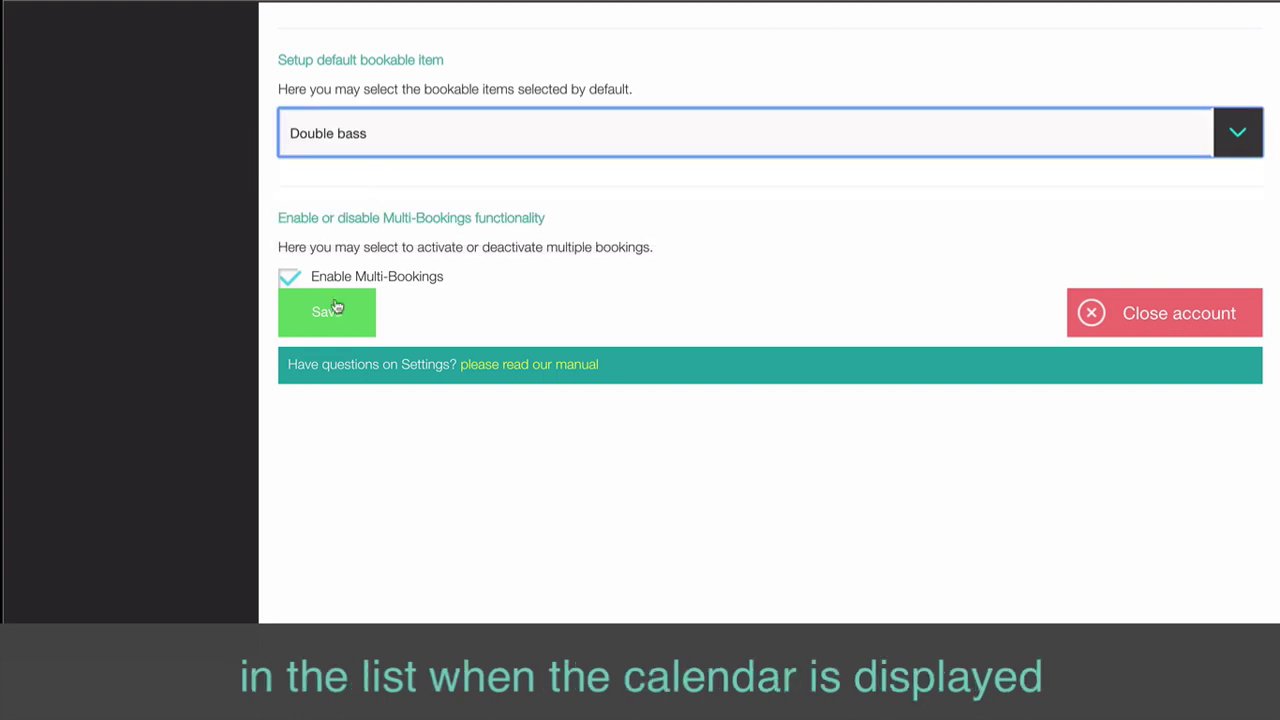
{"action": "left_click", "coordinate": [335, 316]}
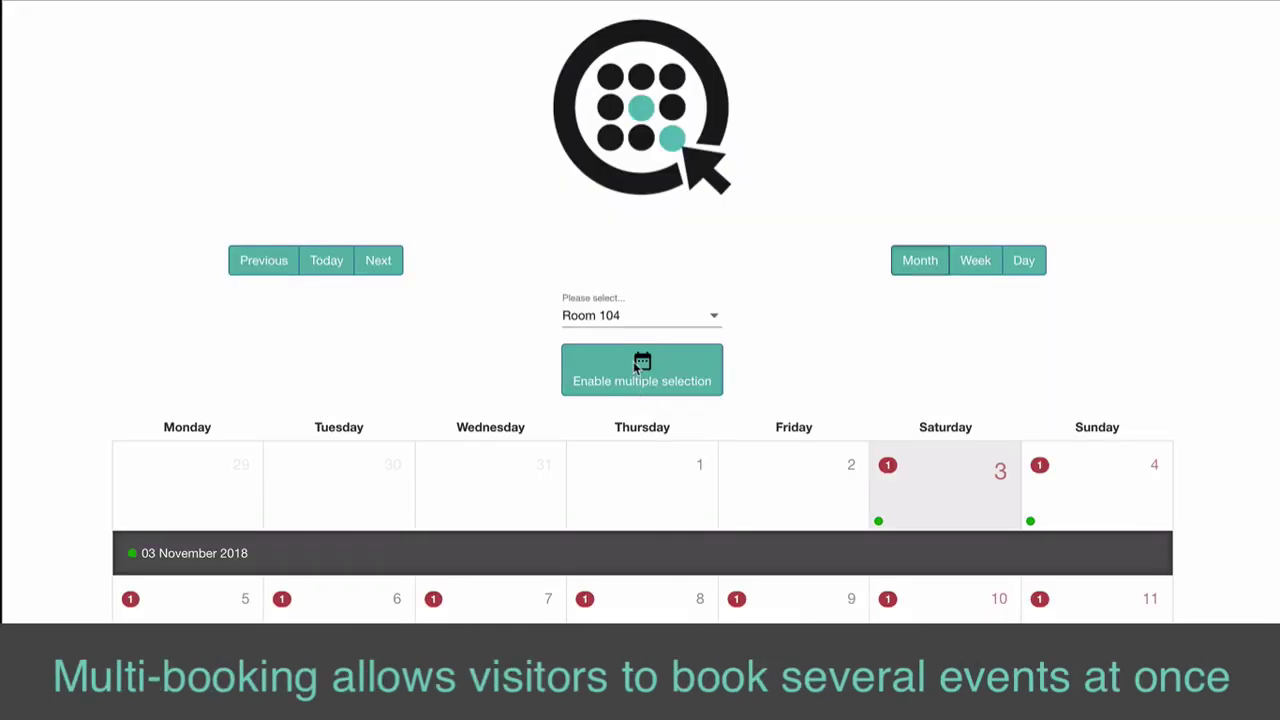
Turn on multi-event selection, select the Monday 5 to Friday 9 events, then clear them
{"action": "left_click", "coordinate": [633, 361]}
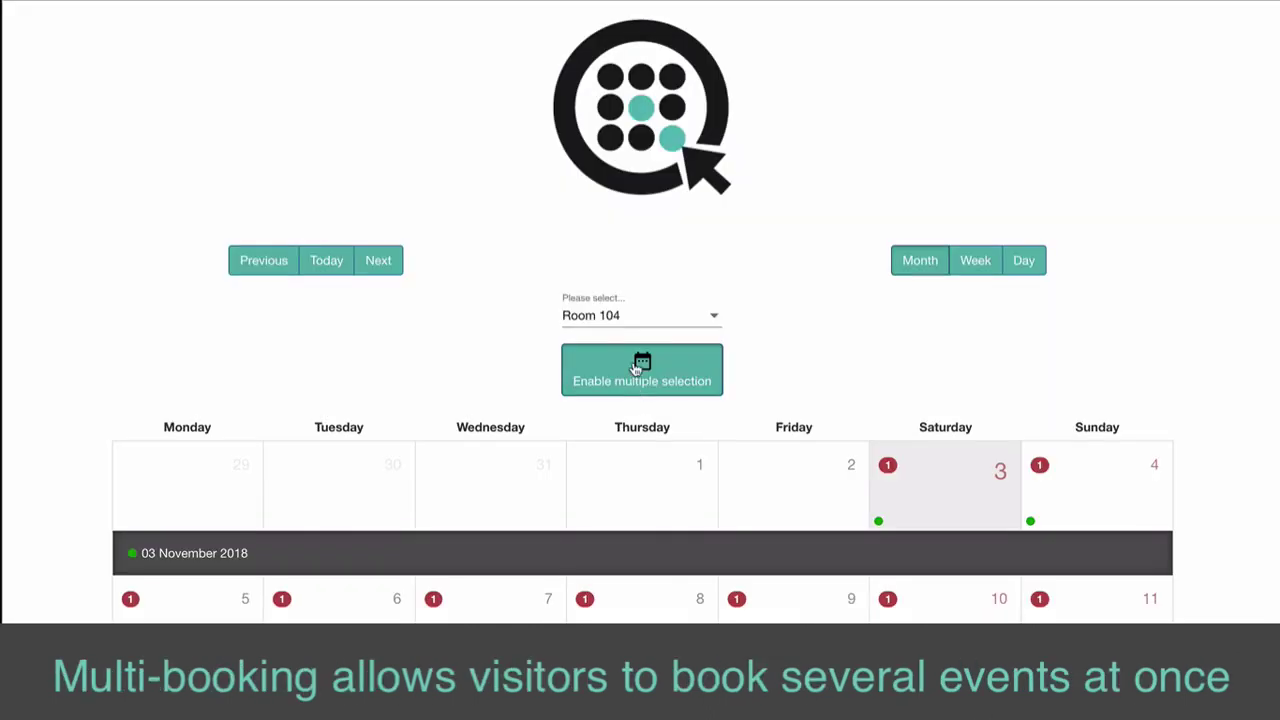
{"action": "scroll", "coordinate": [633, 365], "scroll_direction": "down", "scroll_amount": 3}
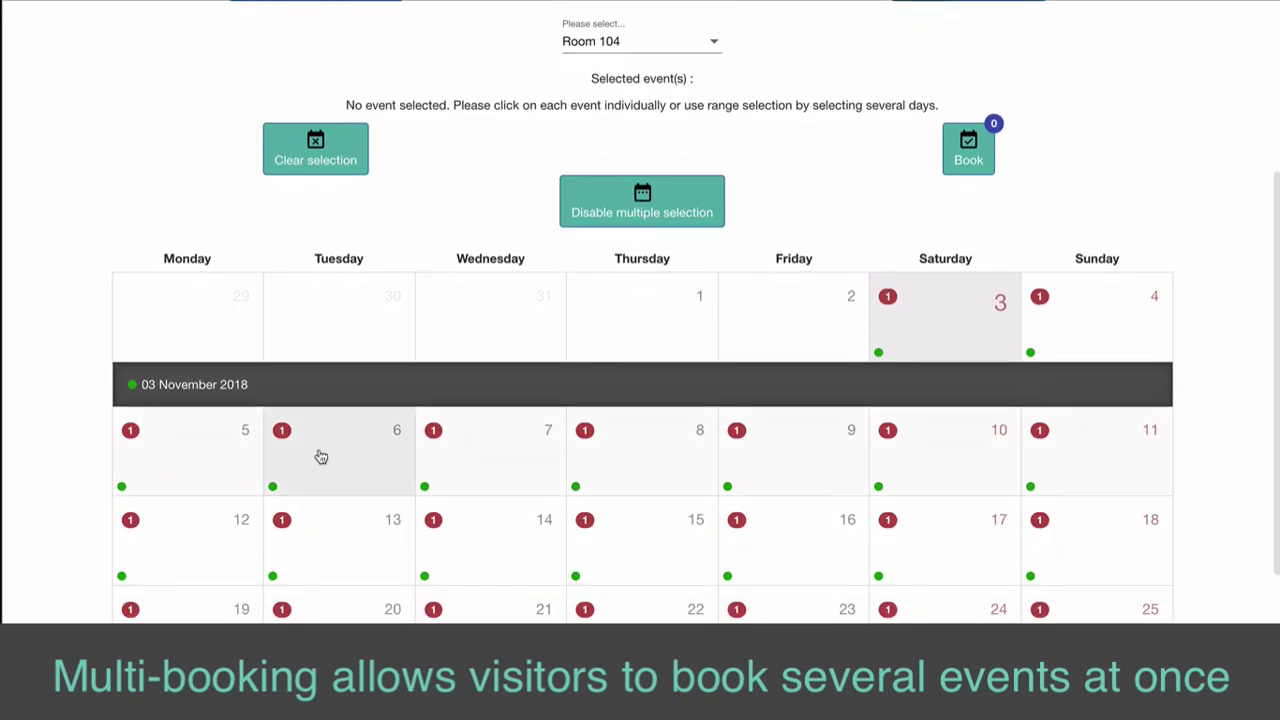
{"action": "left_click_drag", "start_coordinate": [200, 451], "coordinate": [766, 478]}
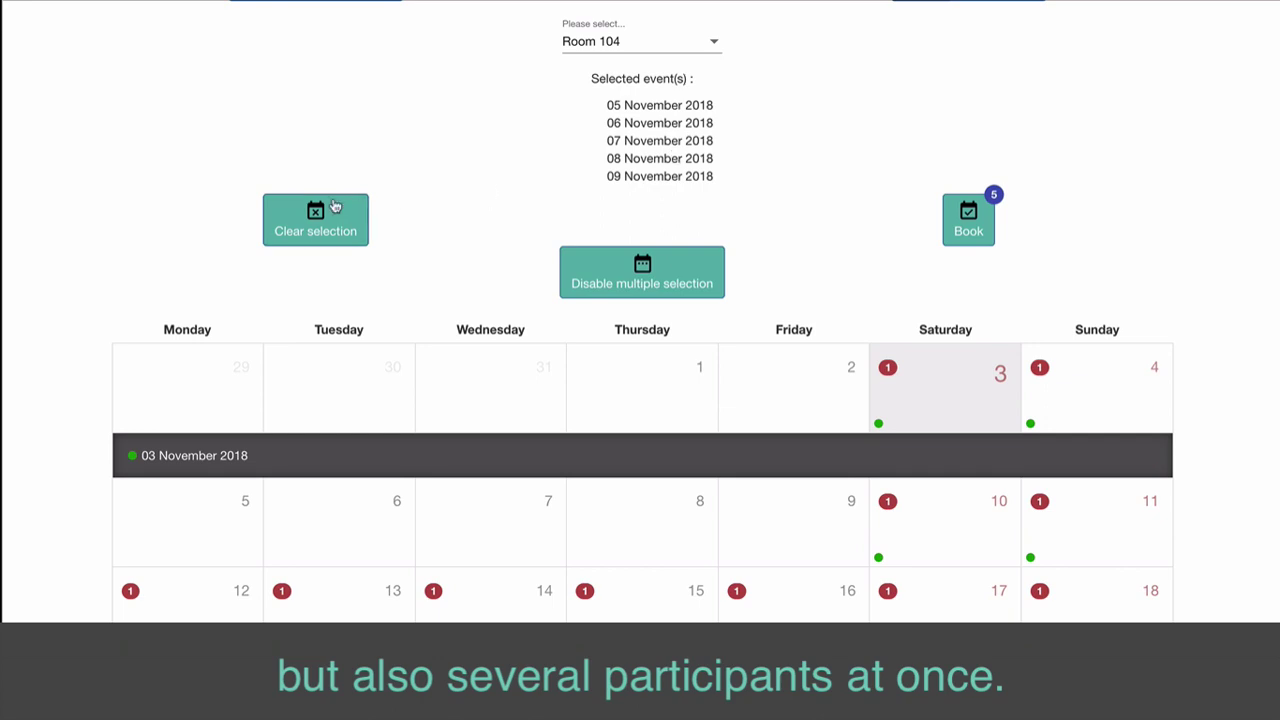
{"action": "left_click", "coordinate": [320, 222]}
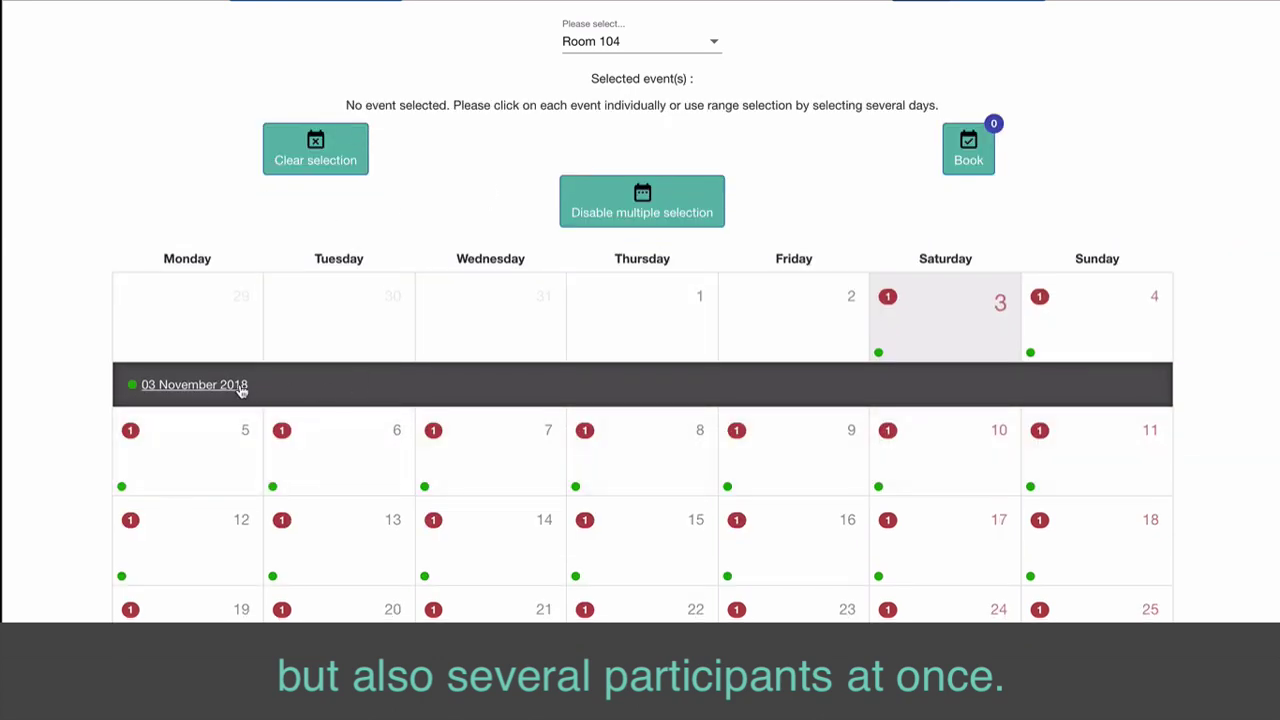
Select the 03, 04 and 05 November 2018 events, then uncheck Enable Multi-Bookings and save
{"action": "left_click", "coordinate": [243, 386]}
{"action": "left_click", "coordinate": [1119, 340]}
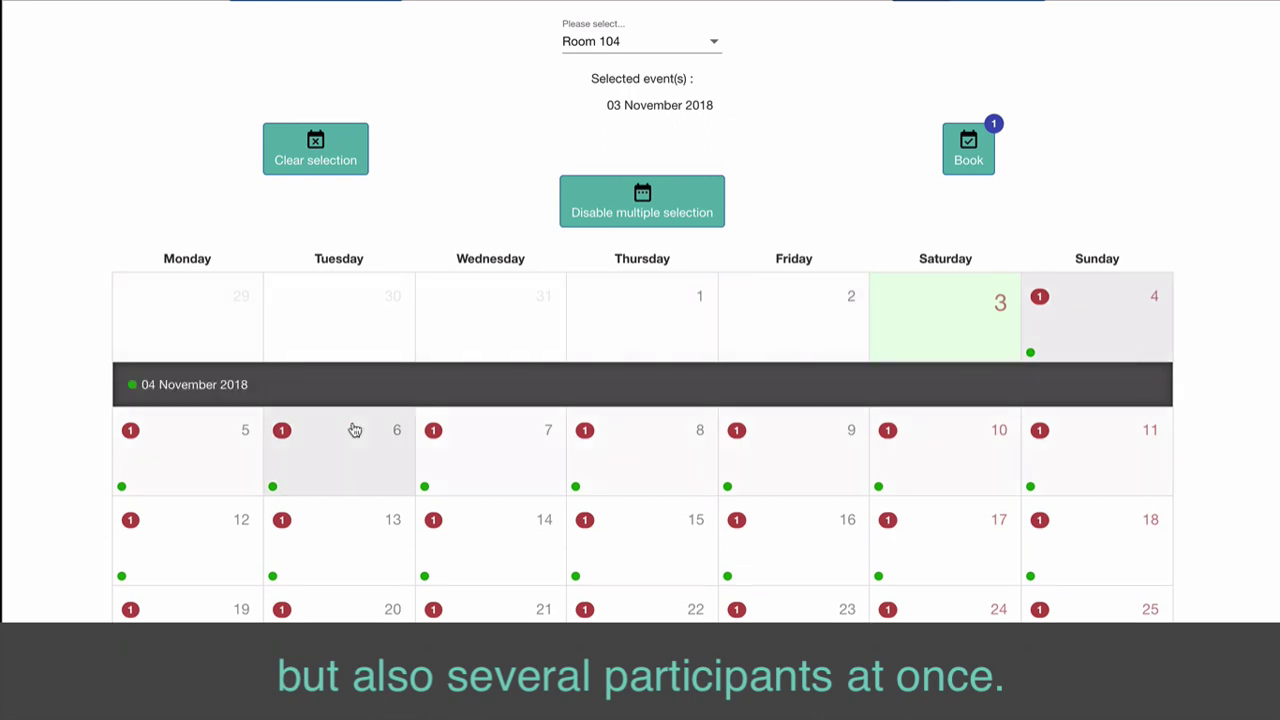
{"action": "left_click", "coordinate": [241, 381]}
{"action": "left_click", "coordinate": [216, 459]}
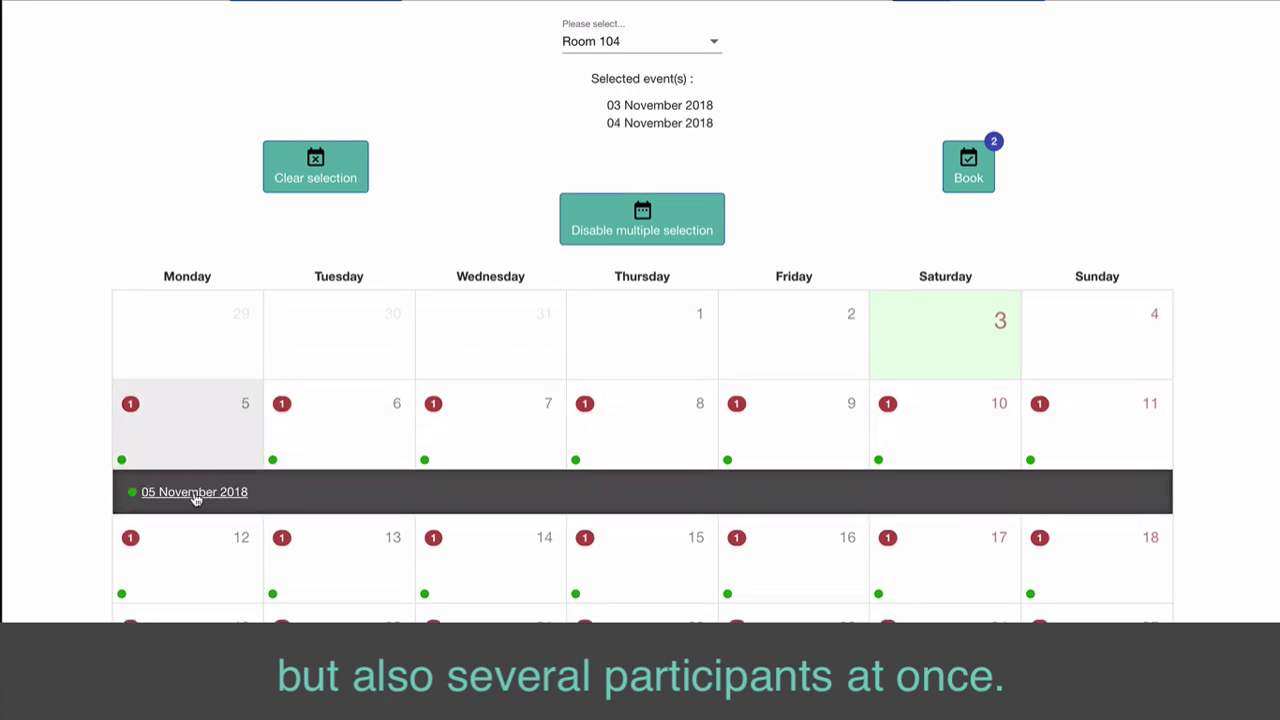
{"action": "left_click", "coordinate": [194, 491]}
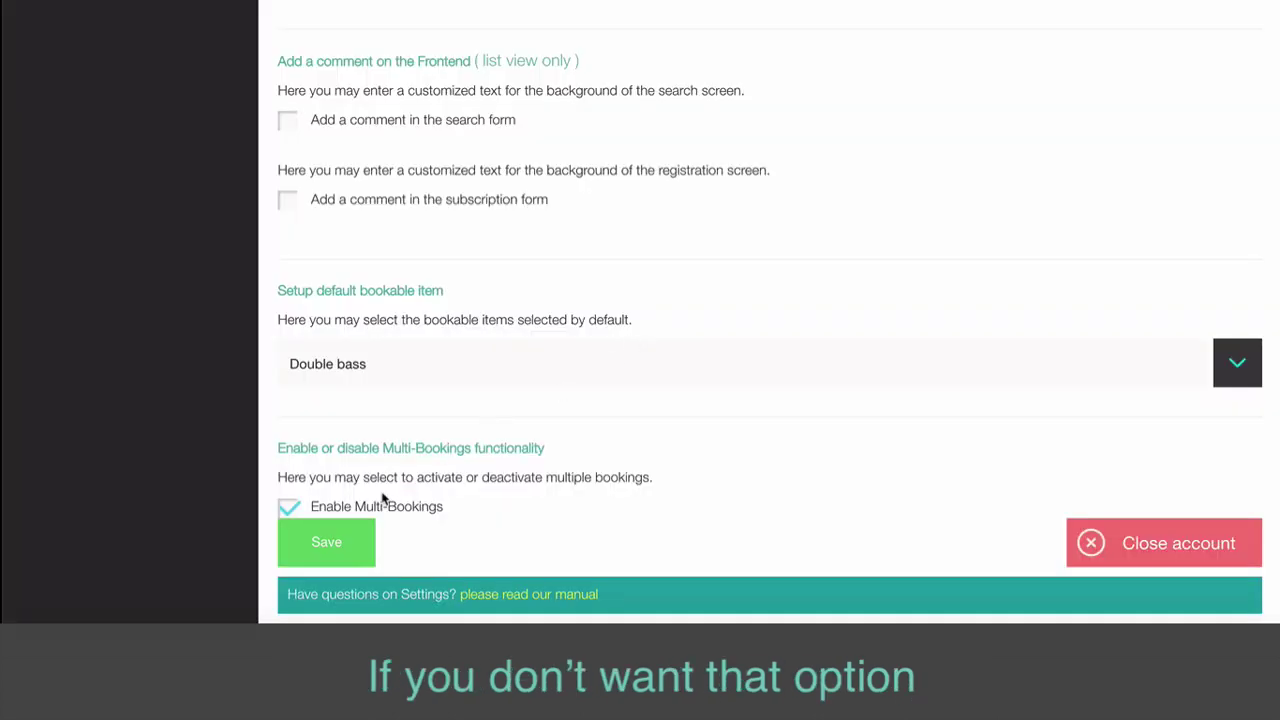
{"action": "left_click", "coordinate": [289, 508]}
{"action": "left_click", "coordinate": [312, 543]}
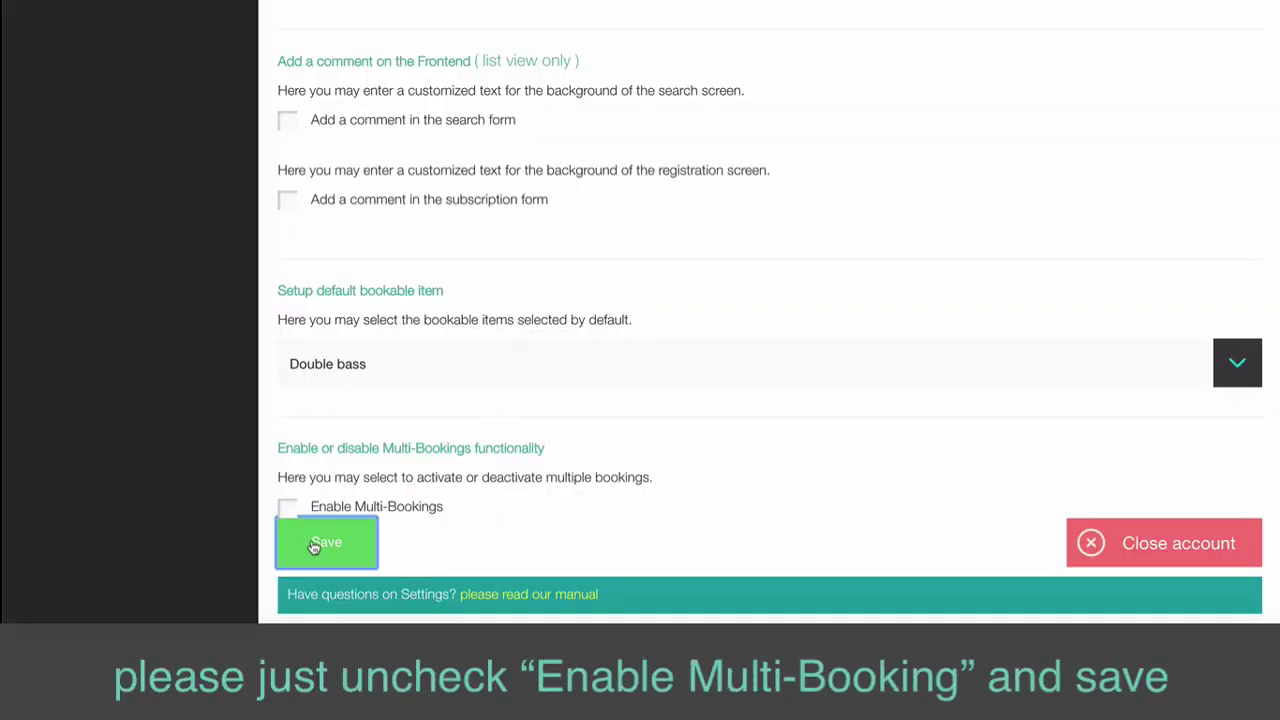